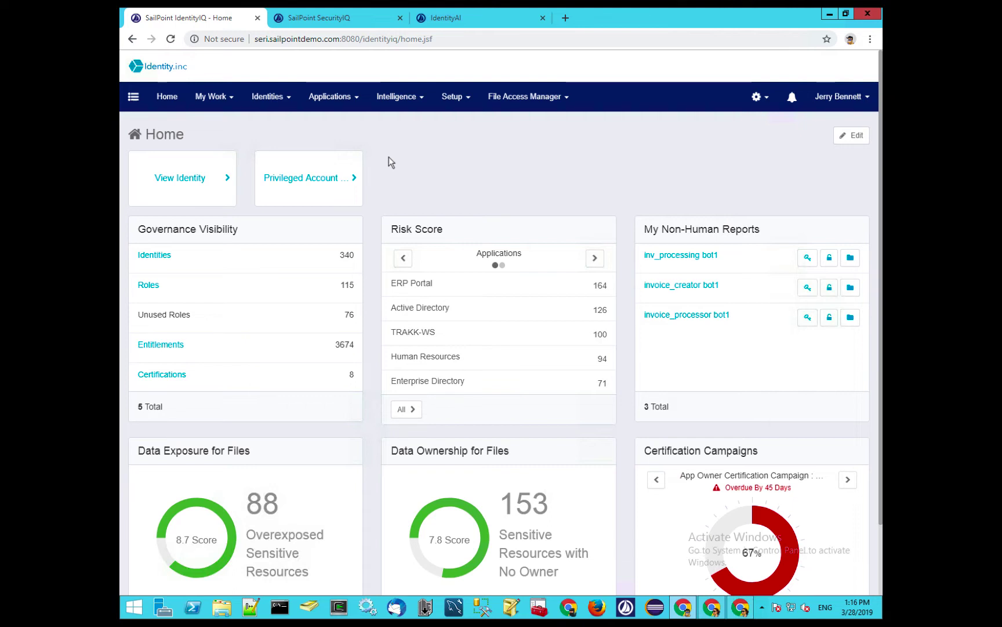
# Review the attributes of the invoice_processor bot1 identity and return to the home page
pyautogui.click(697, 320)
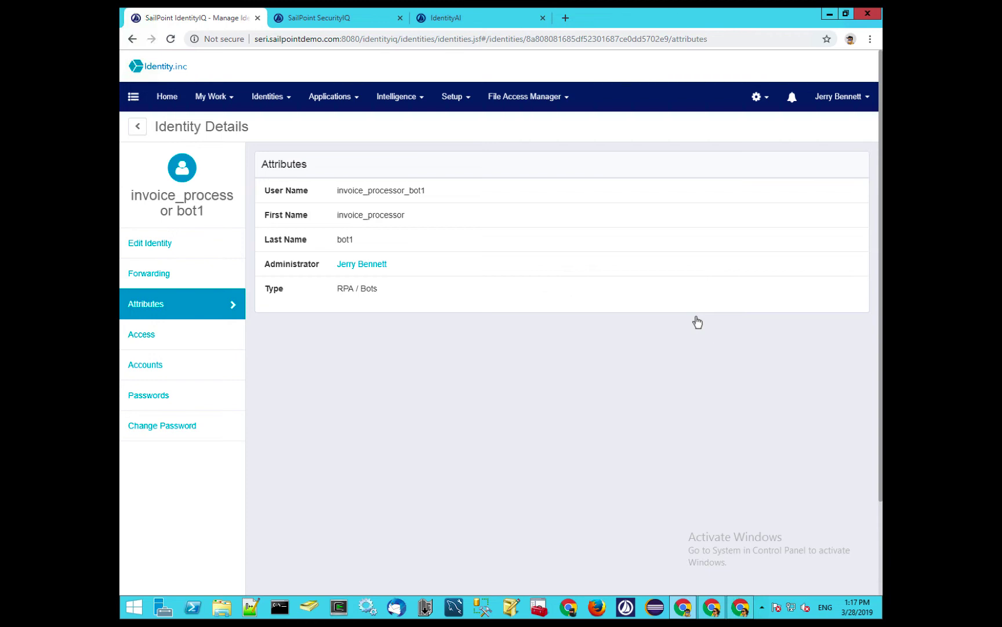
pyautogui.click(137, 128)
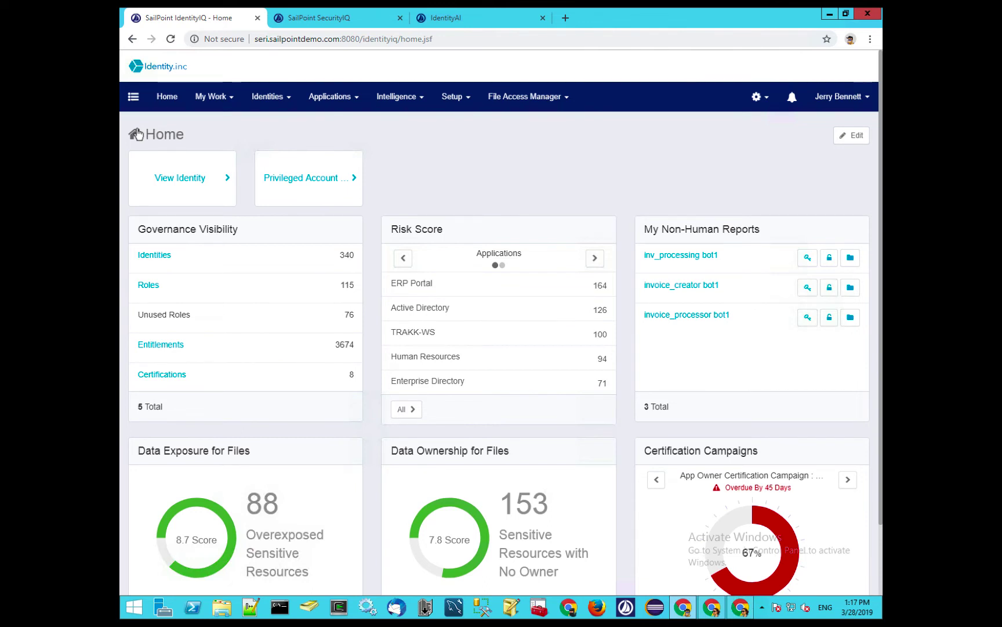
# View the identities with access to the Project X passwords container in Privileged Account Management
pyautogui.click(312, 183)
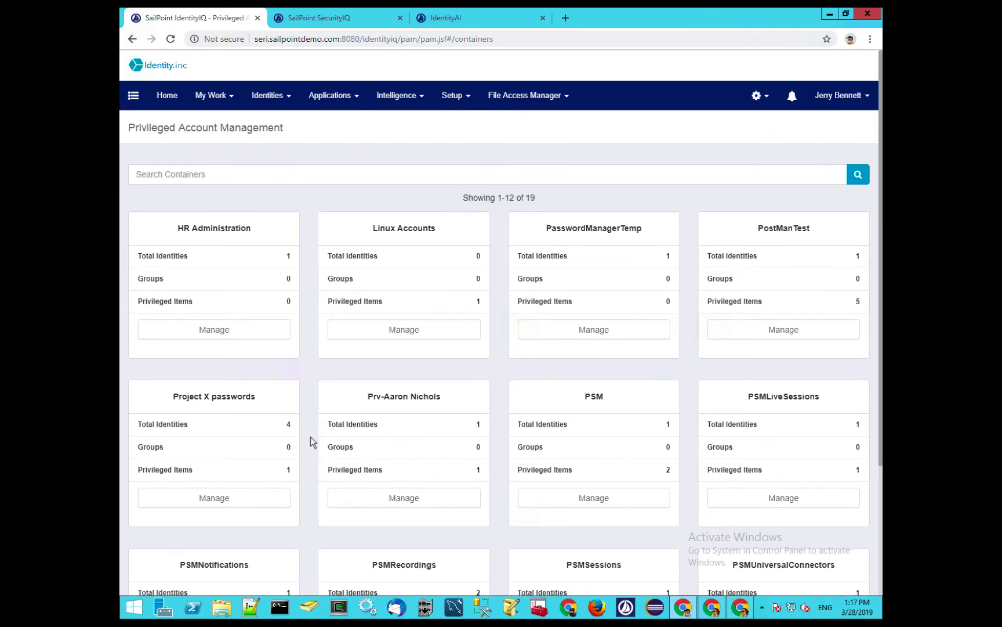
pyautogui.scroll(-1, 310, 436)
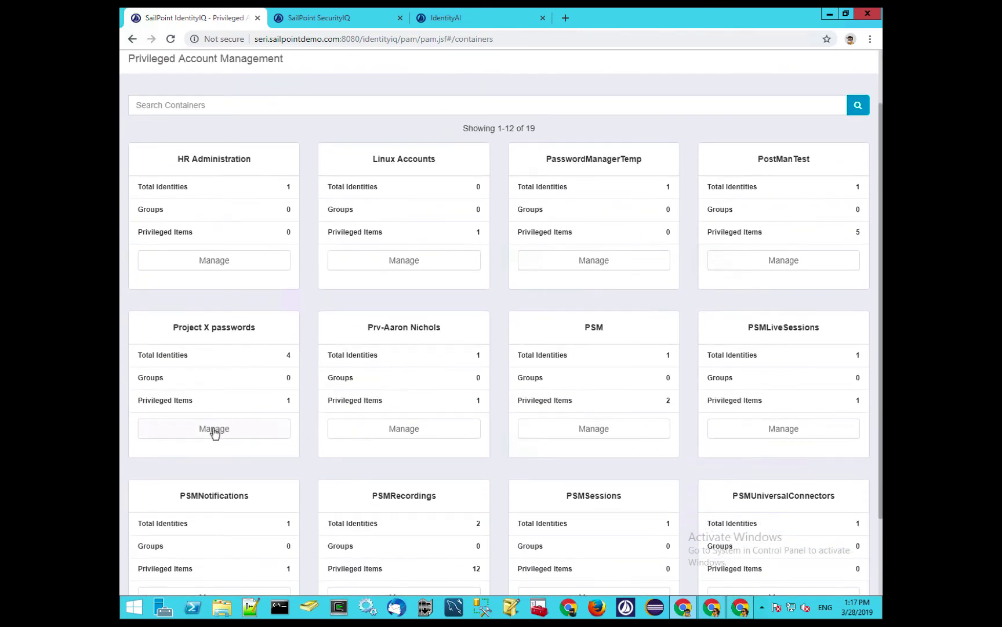
pyautogui.click(214, 429)
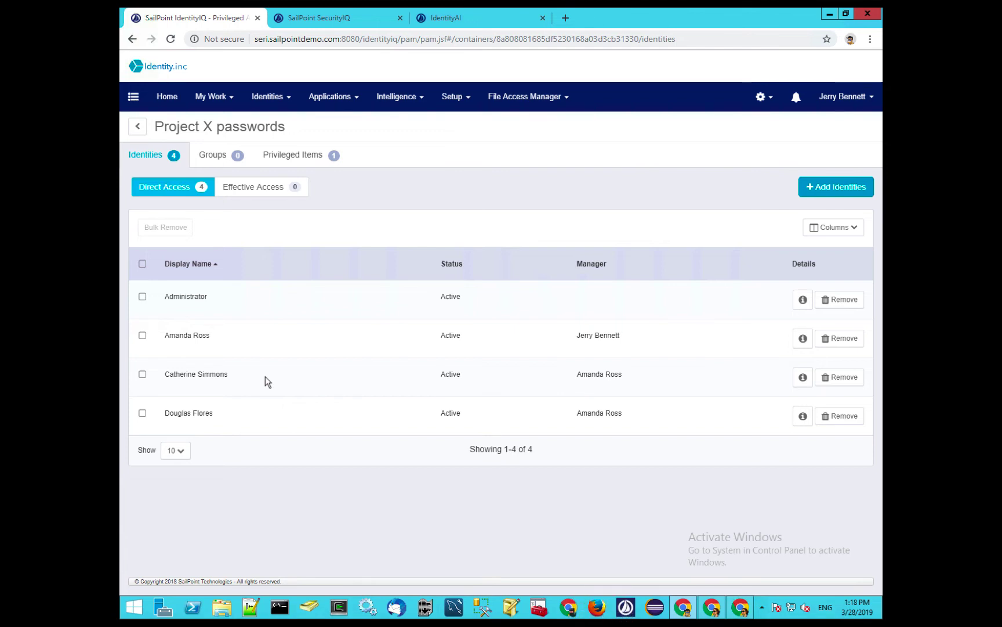
# From the home page, search the identities by the employee's first name and open the matching identity's details
pyautogui.click(179, 100)
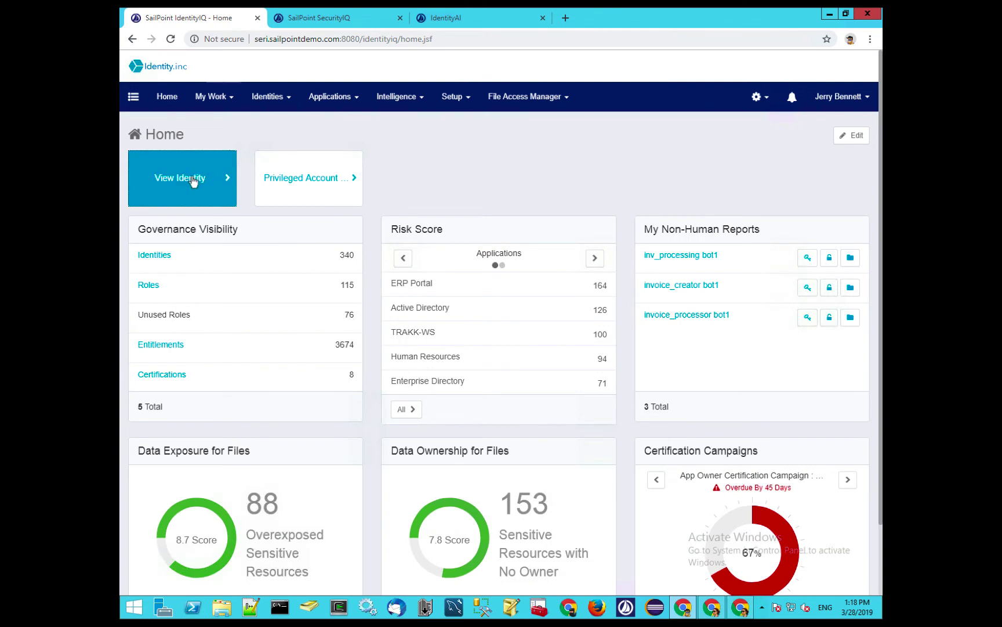
pyautogui.click(191, 180)
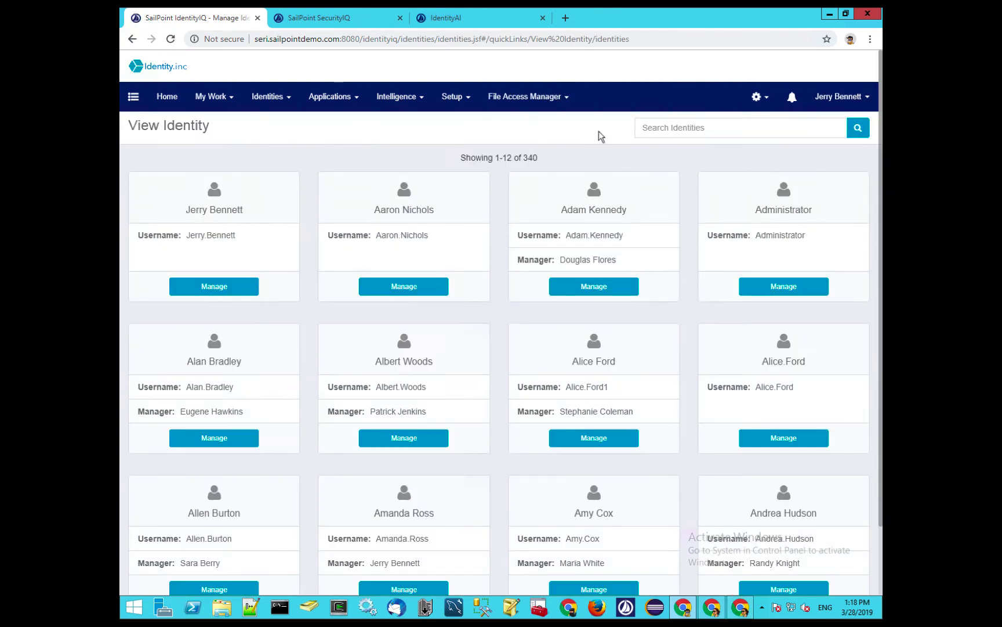
pyautogui.click(663, 128)
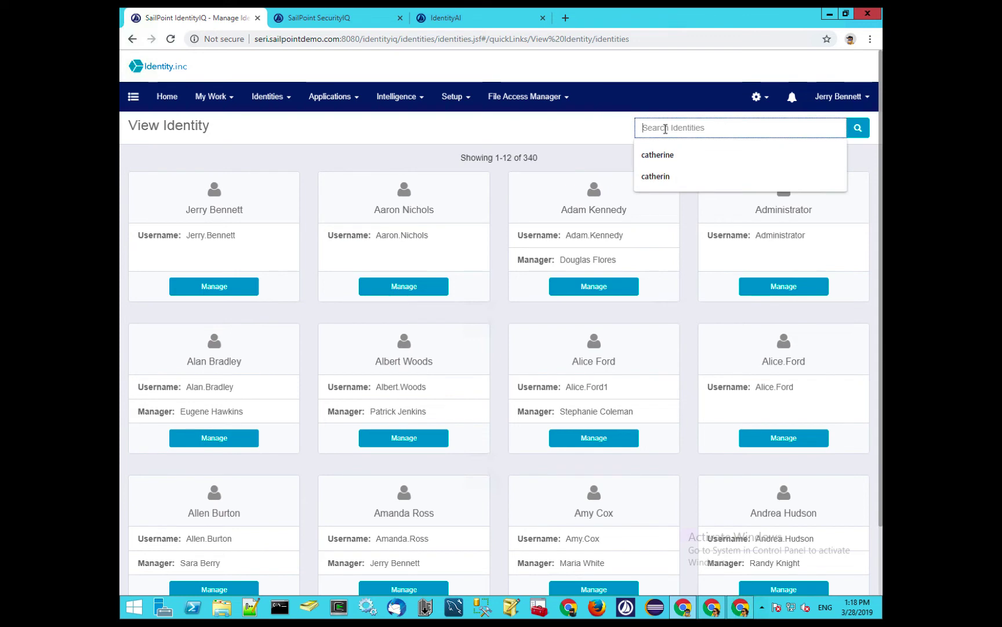
pyautogui.click(678, 156)
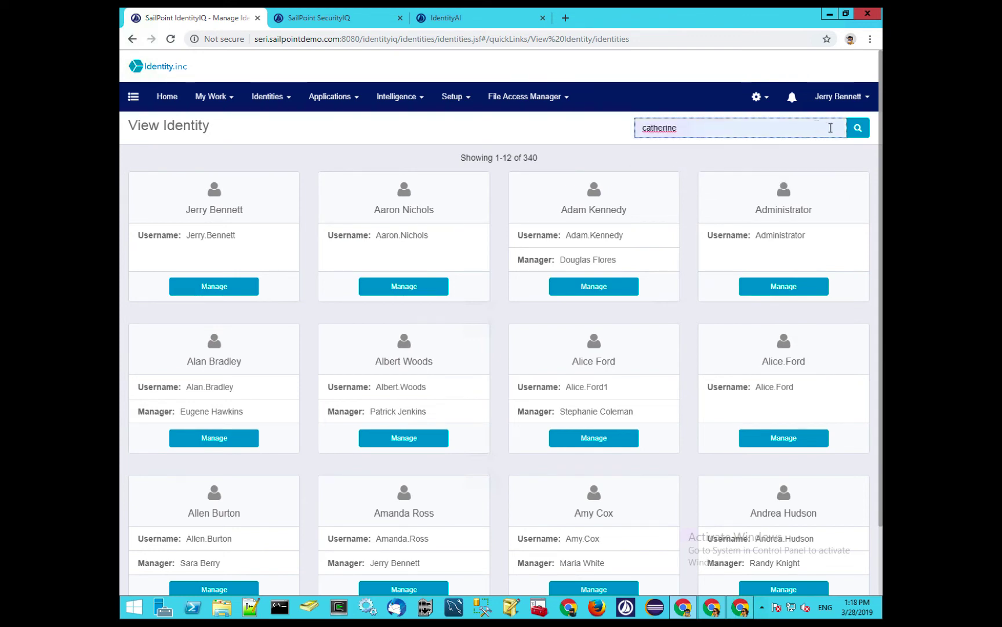
pyautogui.click(859, 130)
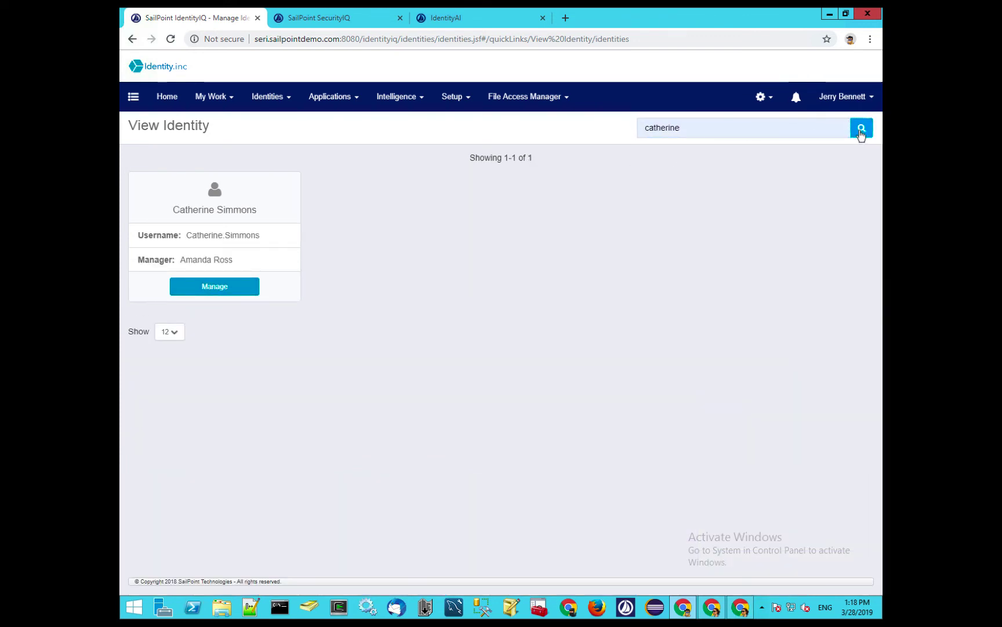
pyautogui.click(226, 292)
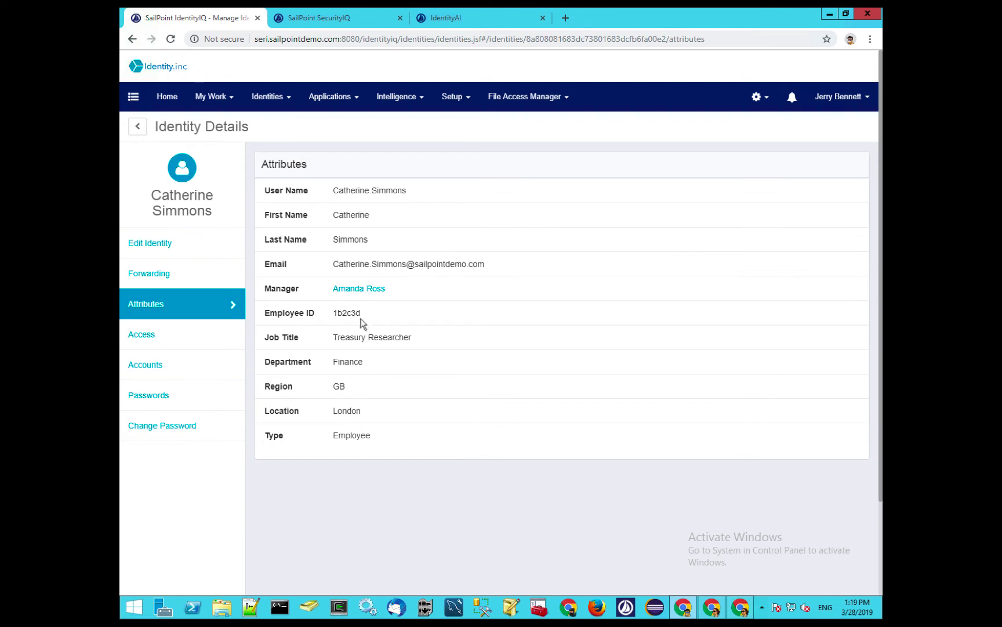
# Review the employee's application accounts, highlighting the Oracle EBS entry and selecting the Active Directory admin account
pyautogui.click(153, 369)
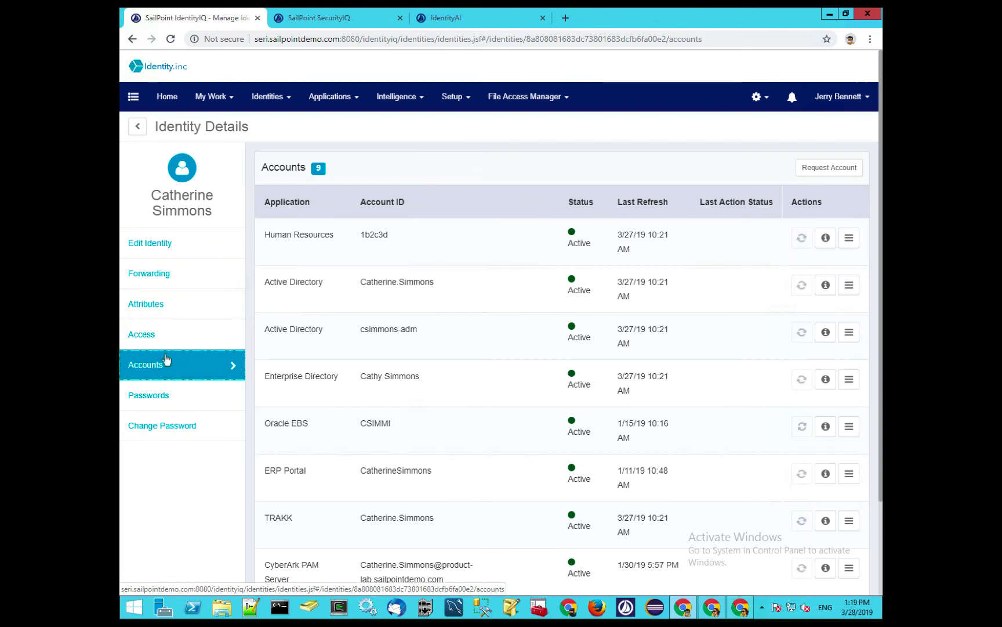
pyautogui.moveTo(293, 420); pyautogui.dragTo(406, 424)
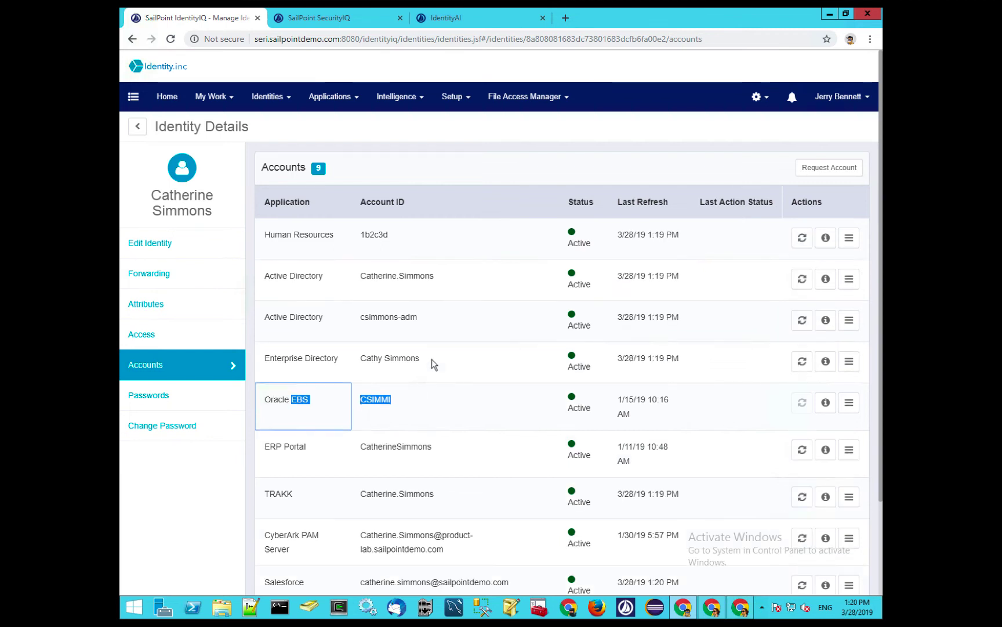
pyautogui.click(437, 322)
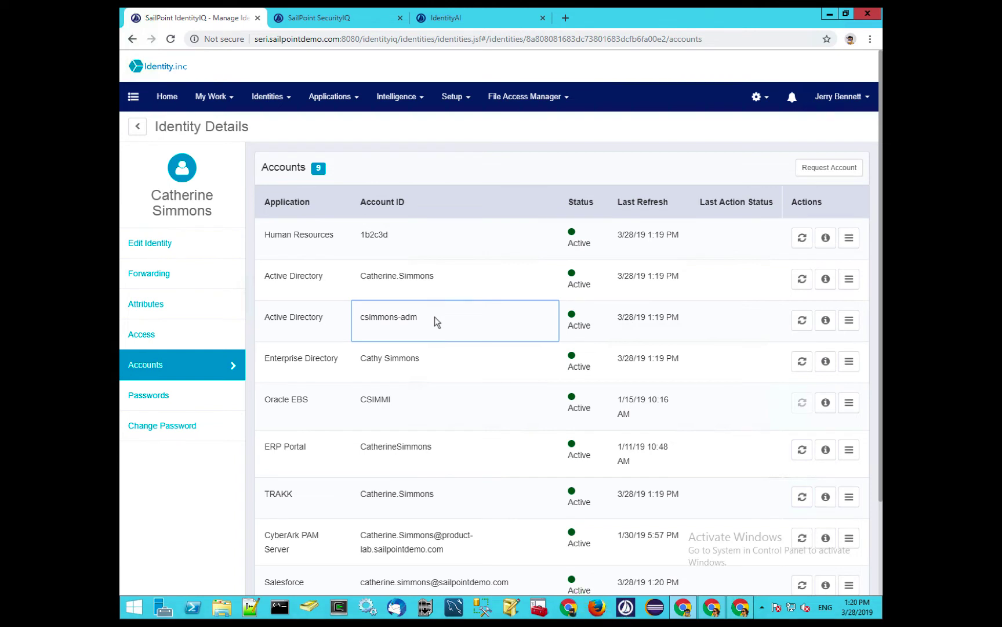
# Review the roles in the employee's access, including how each one was assigned or detected
pyautogui.click(163, 340)
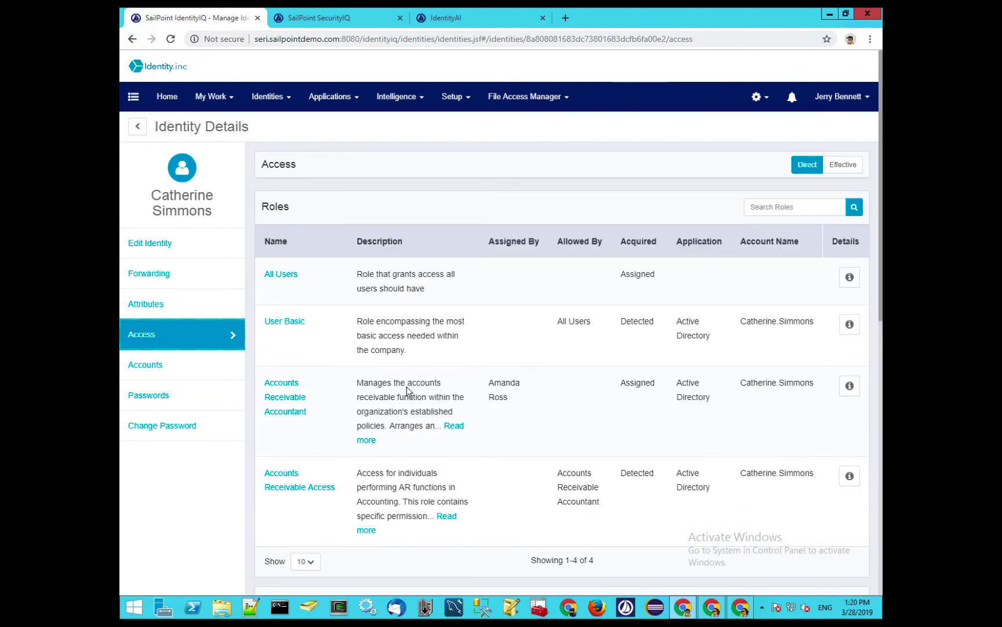
pyautogui.scroll(-2, 407, 390)
pyautogui.scroll(-1, 408, 389)
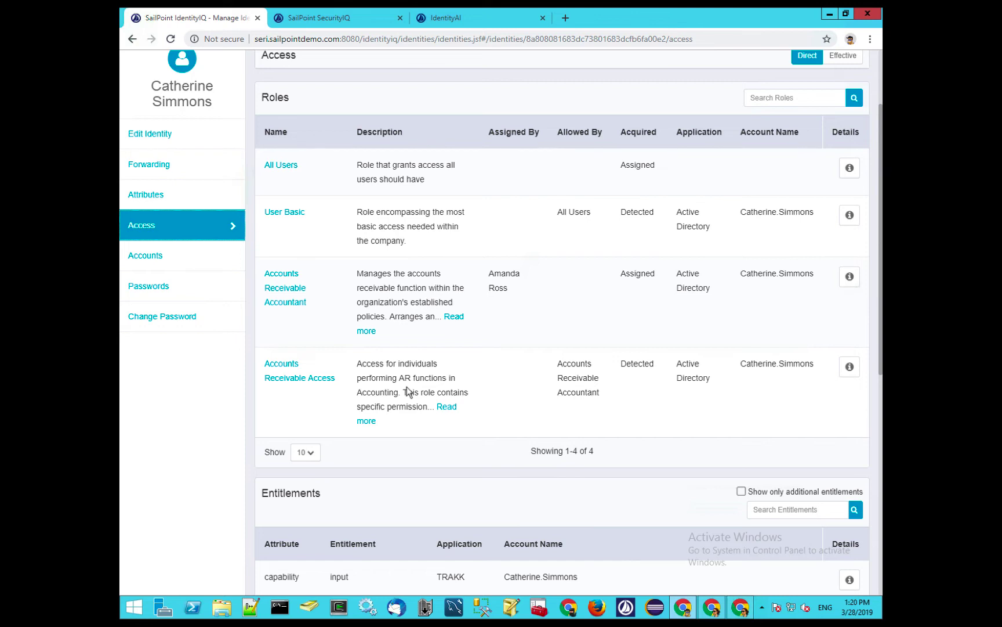
pyautogui.scroll(-2, 406, 391)
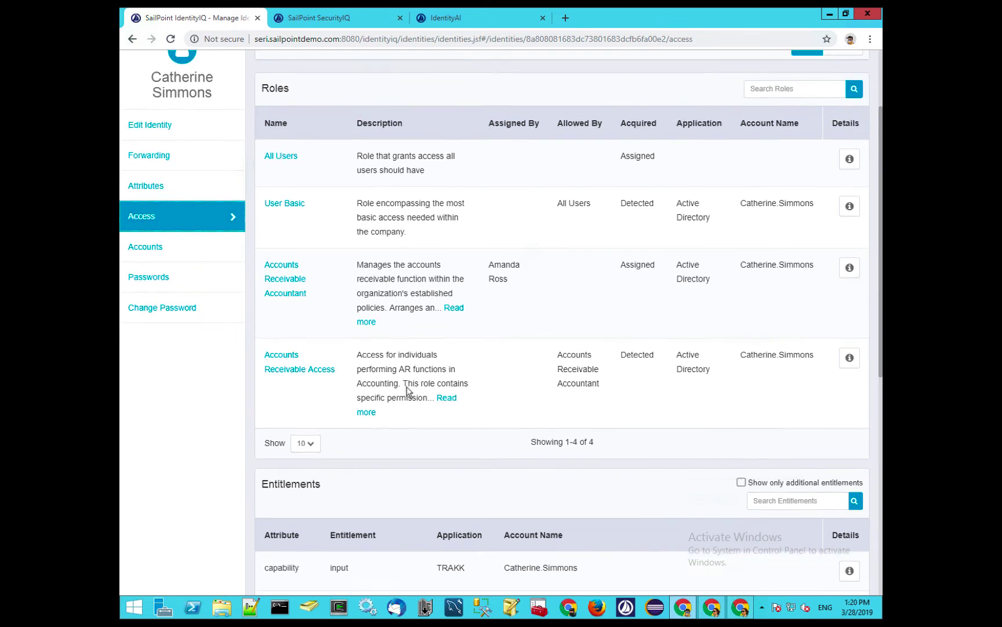
pyautogui.scroll(2, 407, 390)
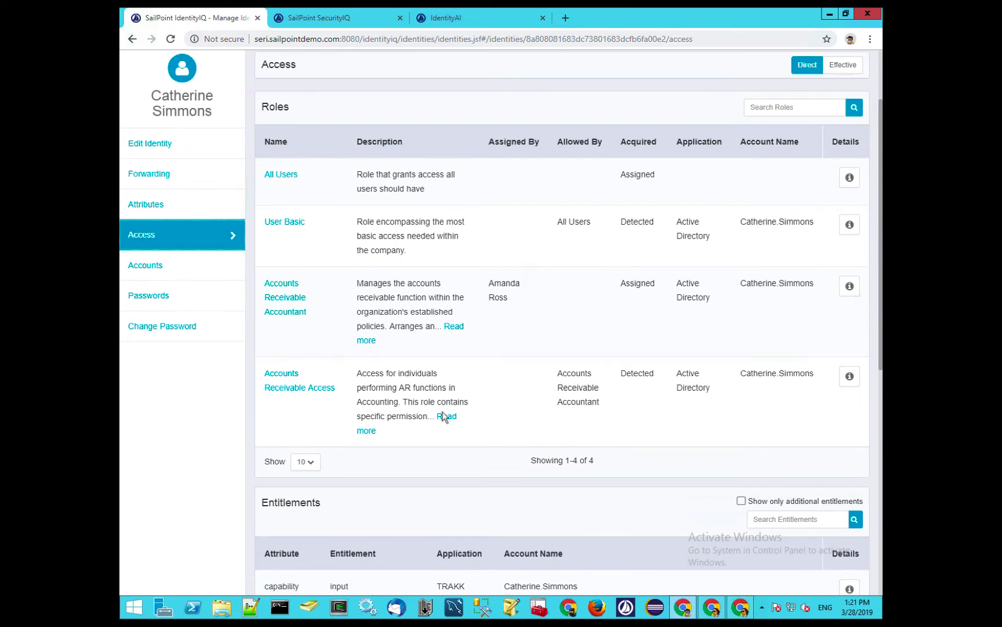
# Examine the first four pages of the employee's entitlements, including the CyberArk, Oracle EBS and file share permissions
pyautogui.scroll(-5, 444, 417)
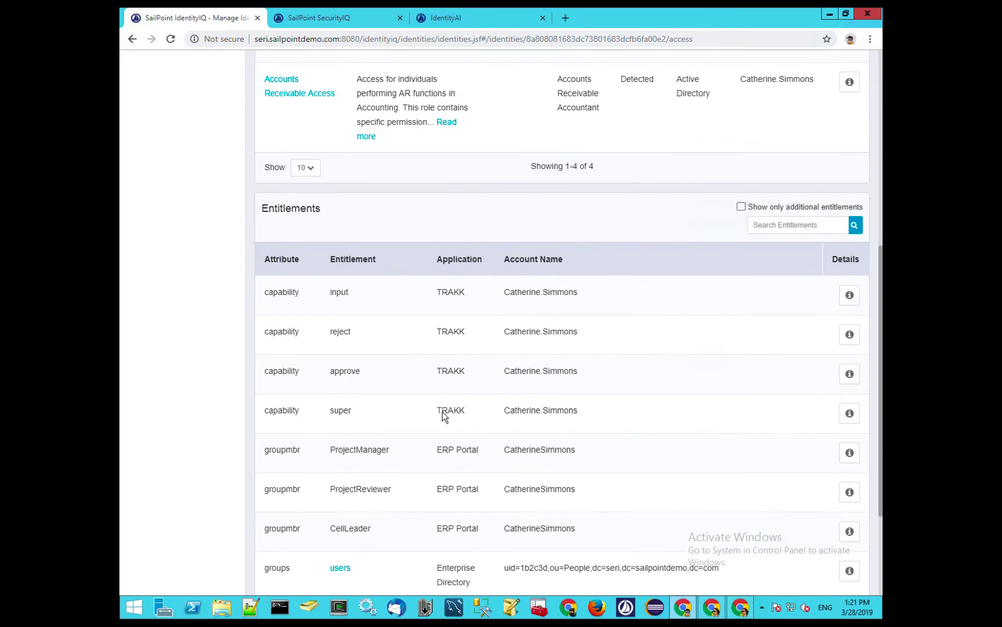
pyautogui.scroll(-2, 444, 417)
pyautogui.scroll(-1, 443, 417)
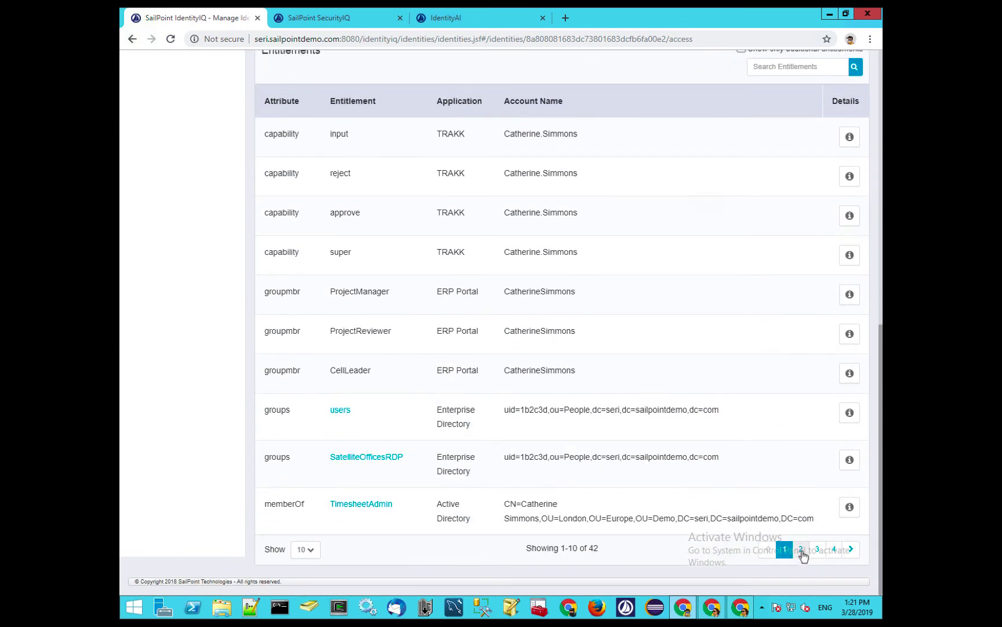
pyautogui.click(801, 549)
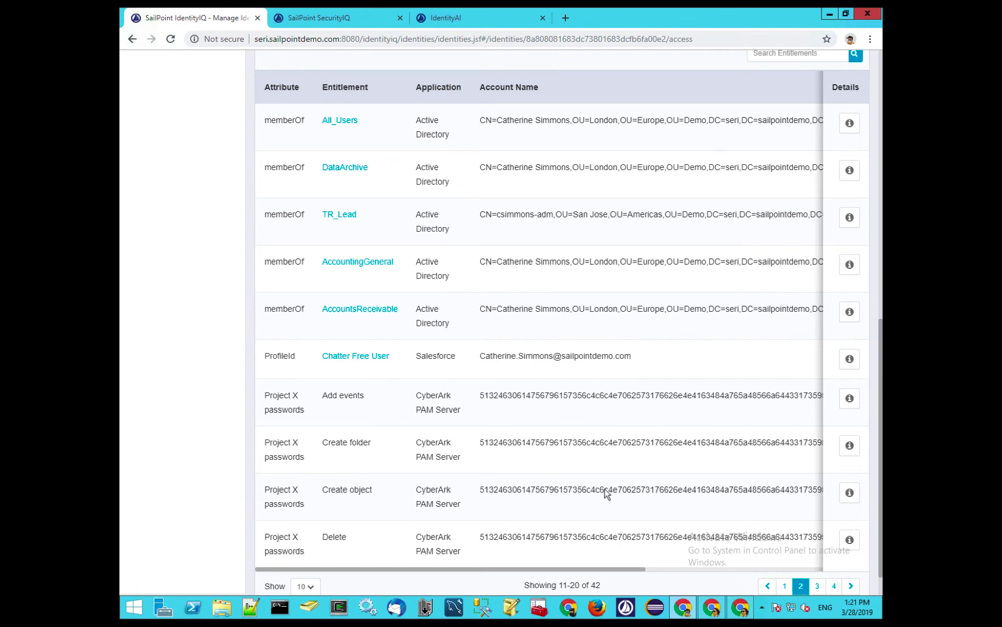
pyautogui.click(818, 586)
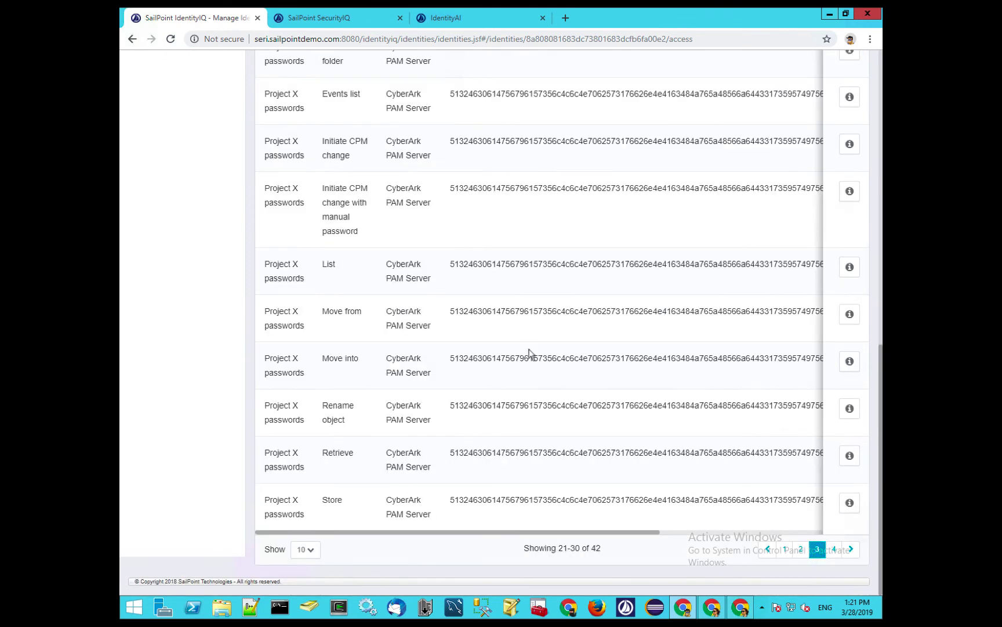
pyautogui.scroll(2, 529, 352)
pyautogui.scroll(-2, 529, 352)
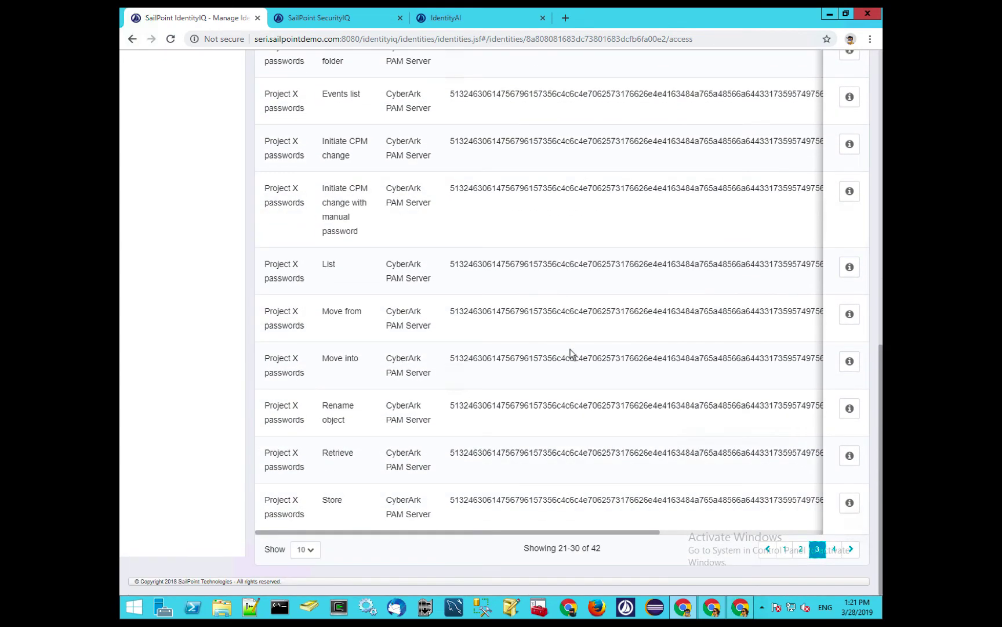
pyautogui.click(833, 548)
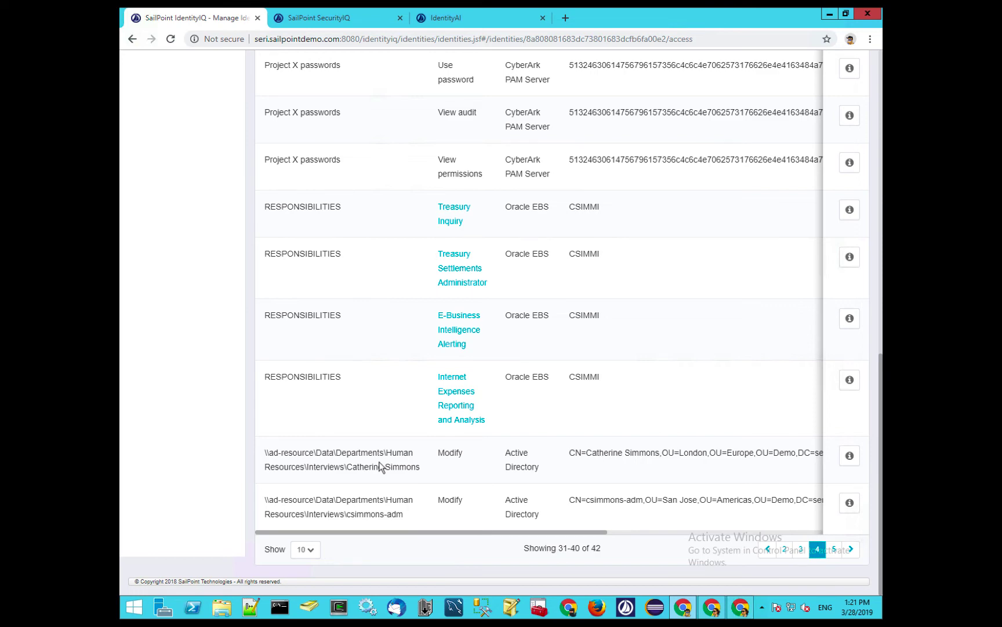
pyautogui.scroll(12, 380, 465)
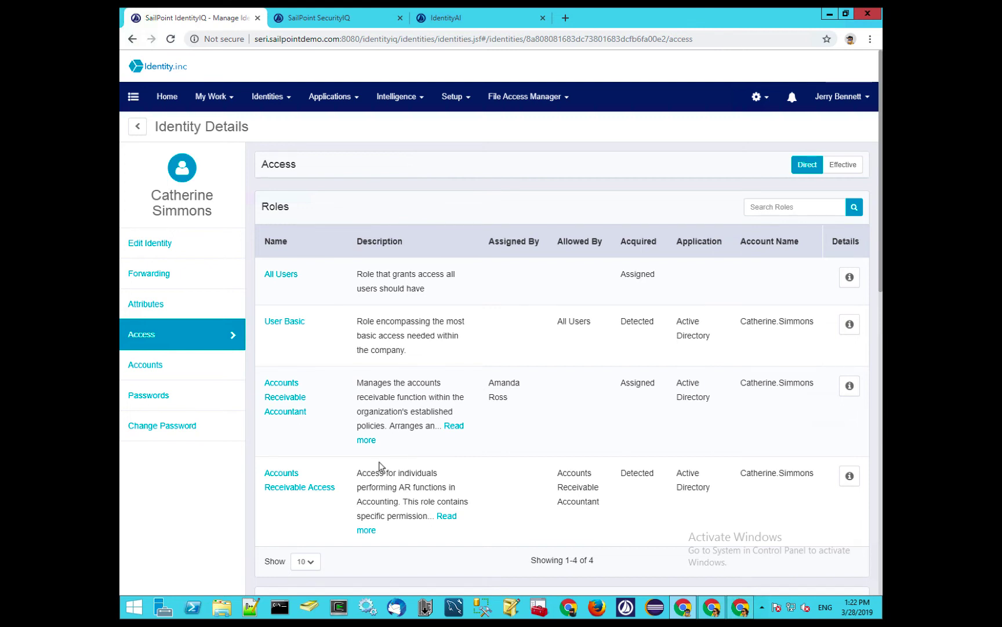
# Switch to SecurityIQ, open the Human Resources folder's overexposed sensitive resources, and narrow the Path column to reveal the permission columns
pyautogui.click(358, 20)
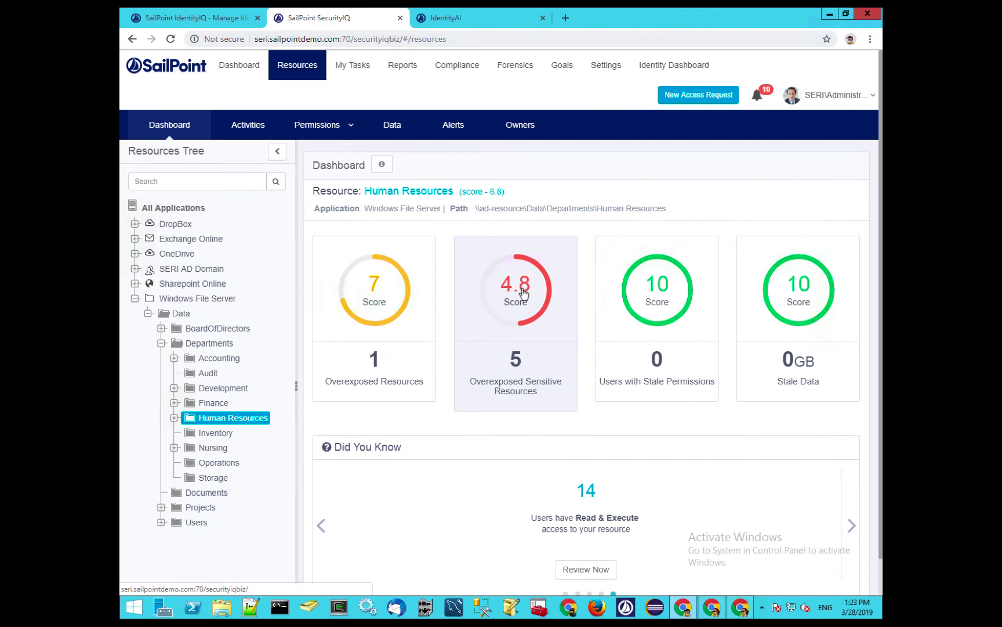
pyautogui.click(524, 295)
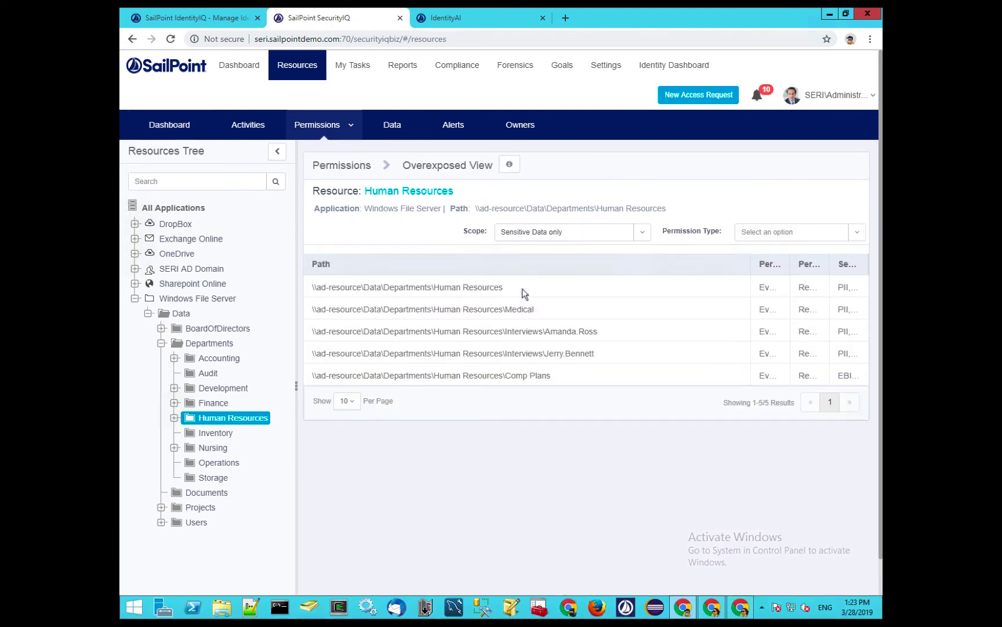
pyautogui.click(870, 38)
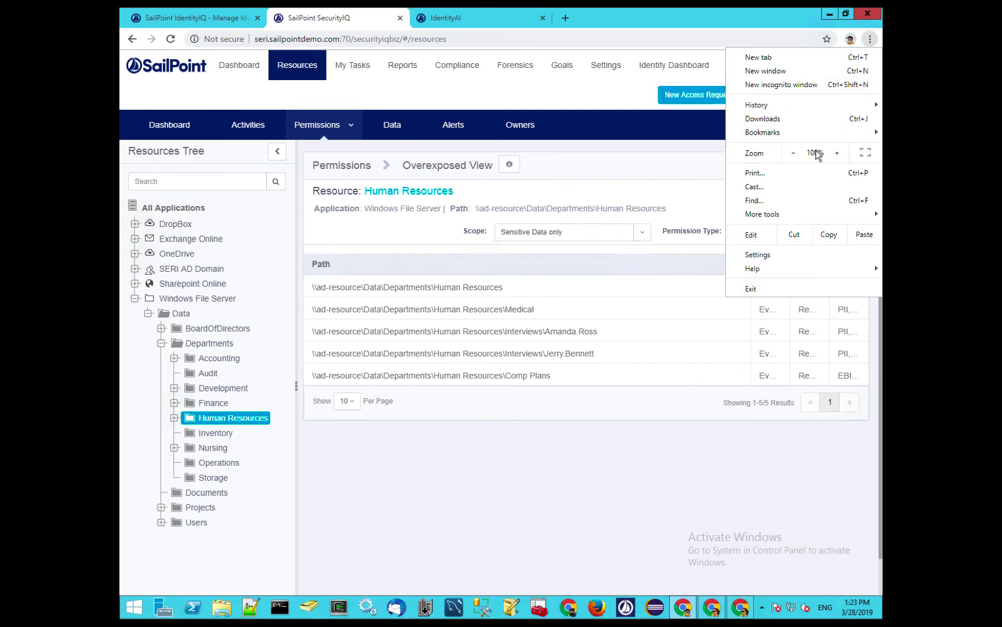
pyautogui.click(795, 154)
pyautogui.click(708, 415)
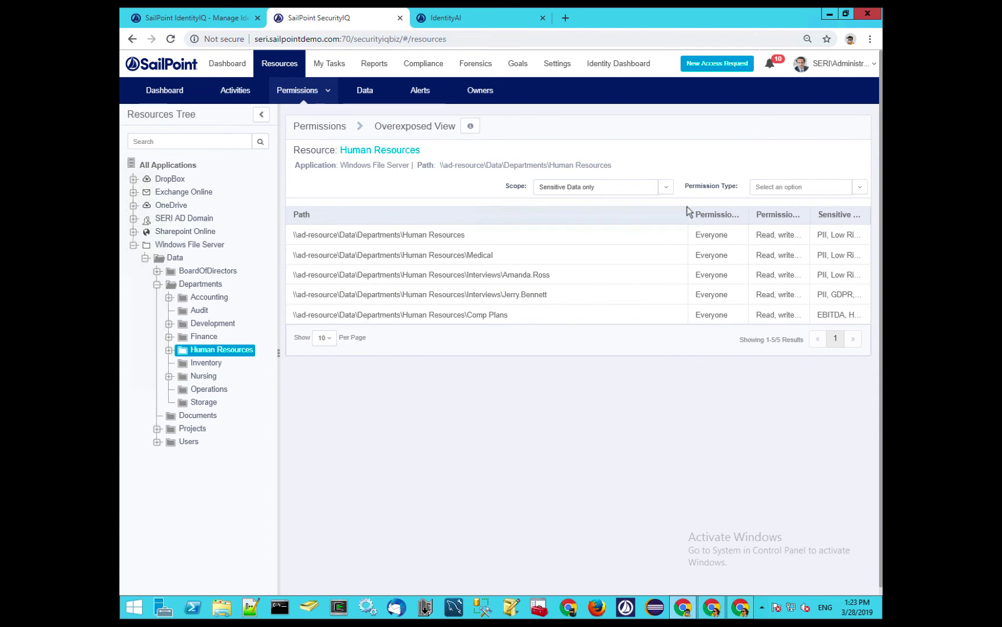
pyautogui.moveTo(686, 213); pyautogui.dragTo(626, 219)
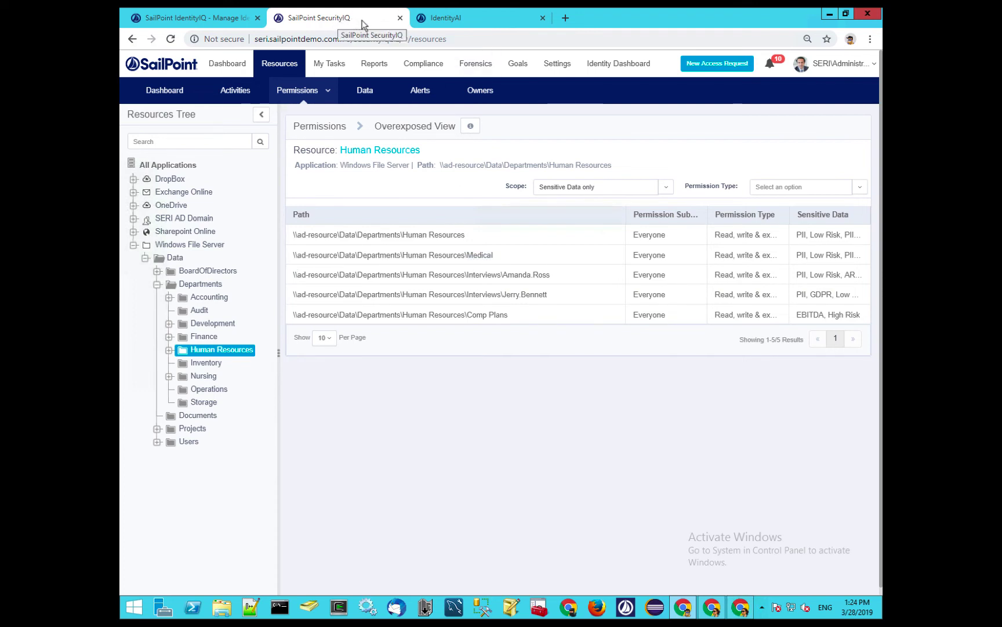
# Switch to IdentityAI, open peer group P61, and examine its distributions by job title and location
pyautogui.click(484, 19)
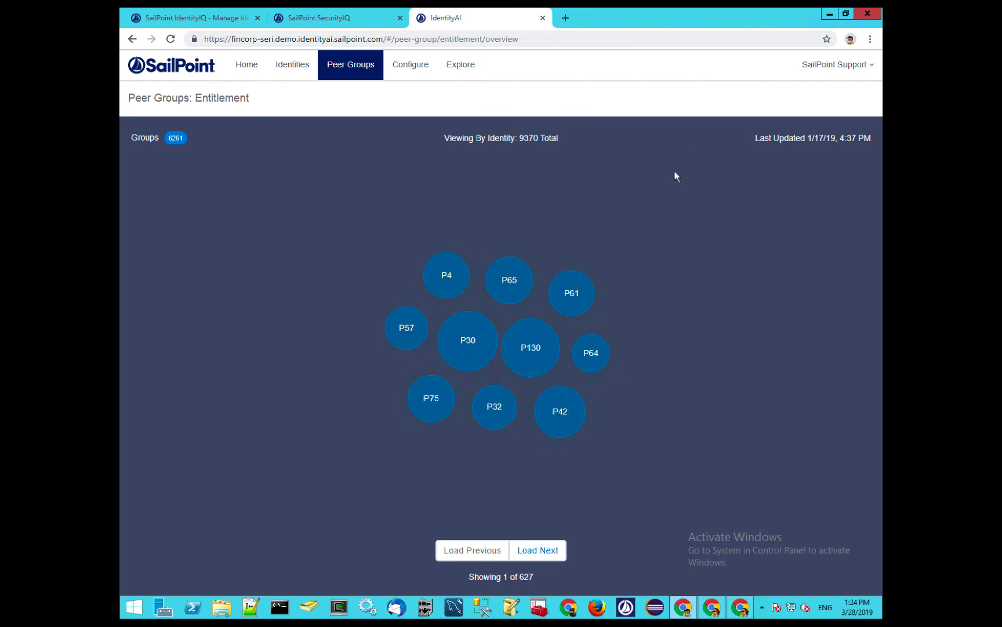
pyautogui.click(572, 297)
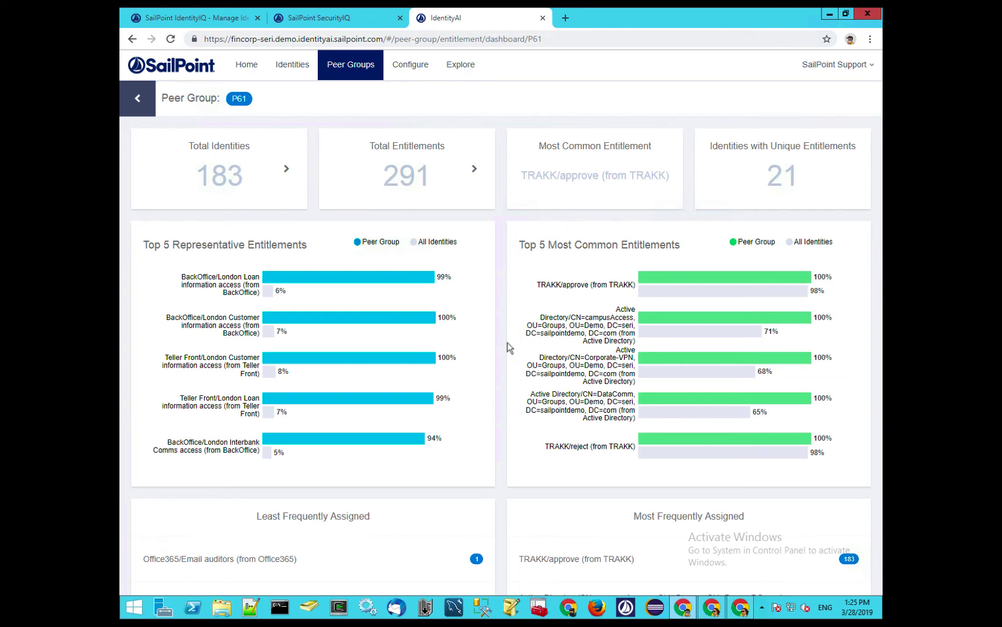
pyautogui.scroll(-10, 497, 347)
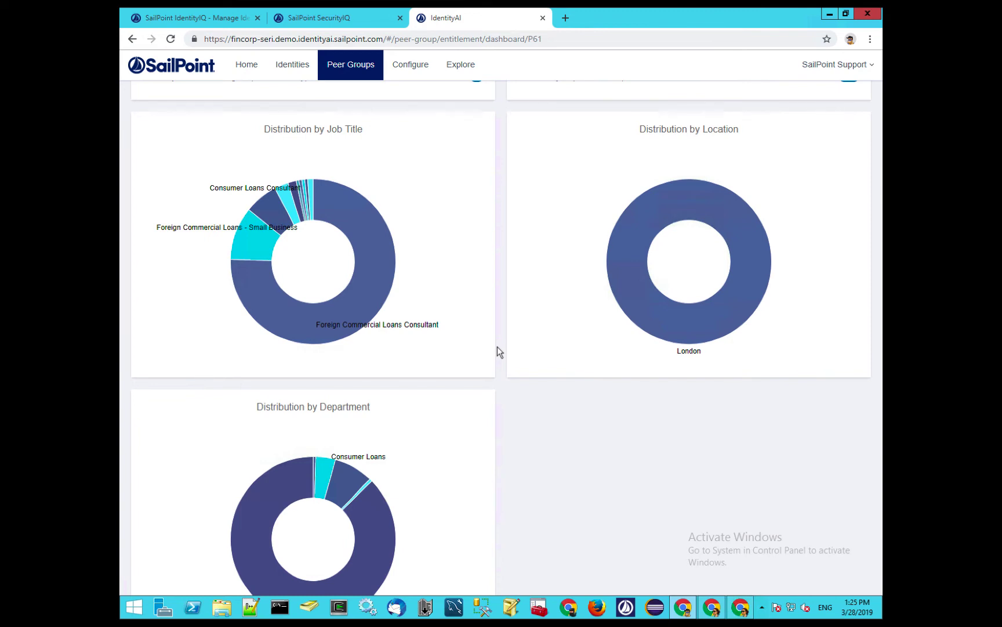
pyautogui.moveTo(355, 261)
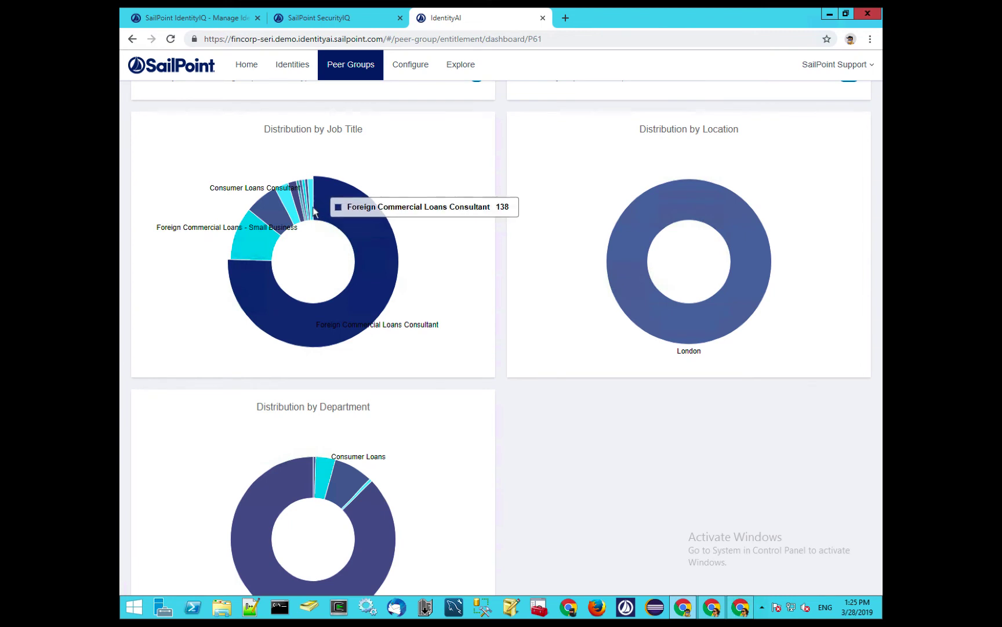
pyautogui.moveTo(298, 212)
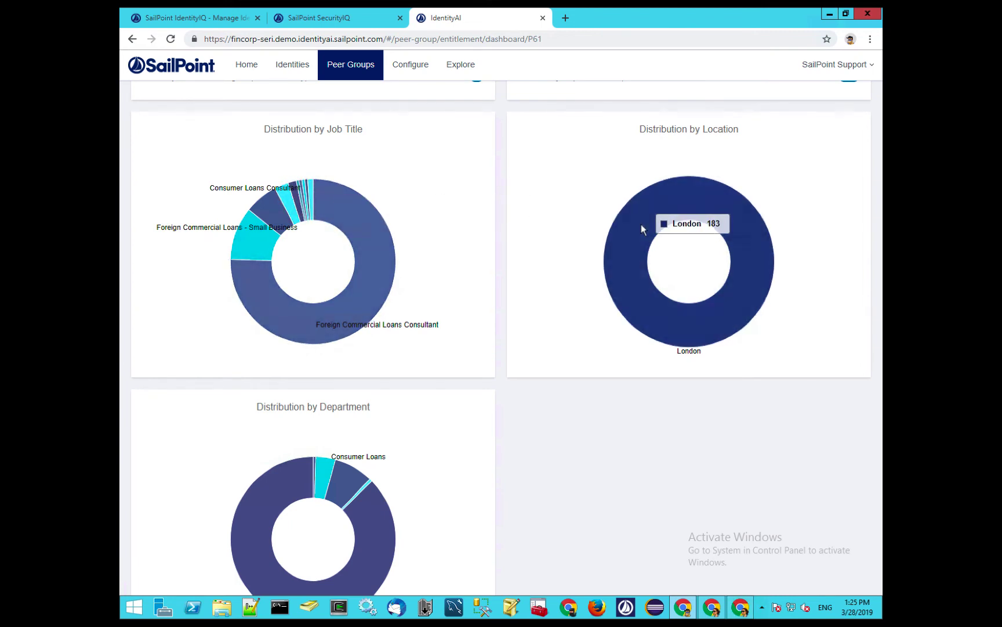
# Examine peer group P61's department distribution, least and most frequently assigned access, and top representative and common entitlements
pyautogui.moveTo(384, 525)
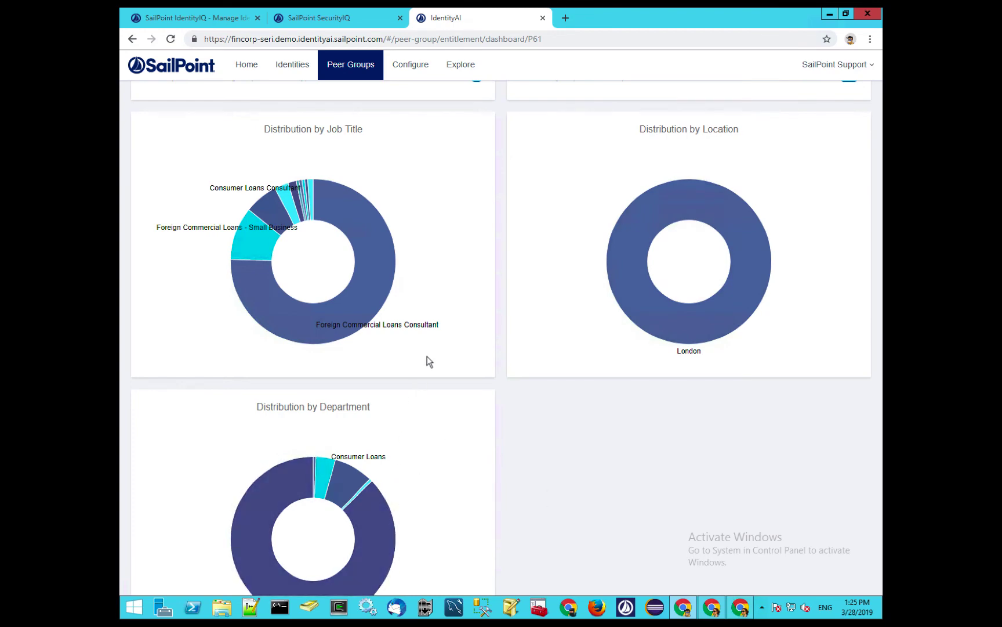
pyautogui.scroll(6, 429, 361)
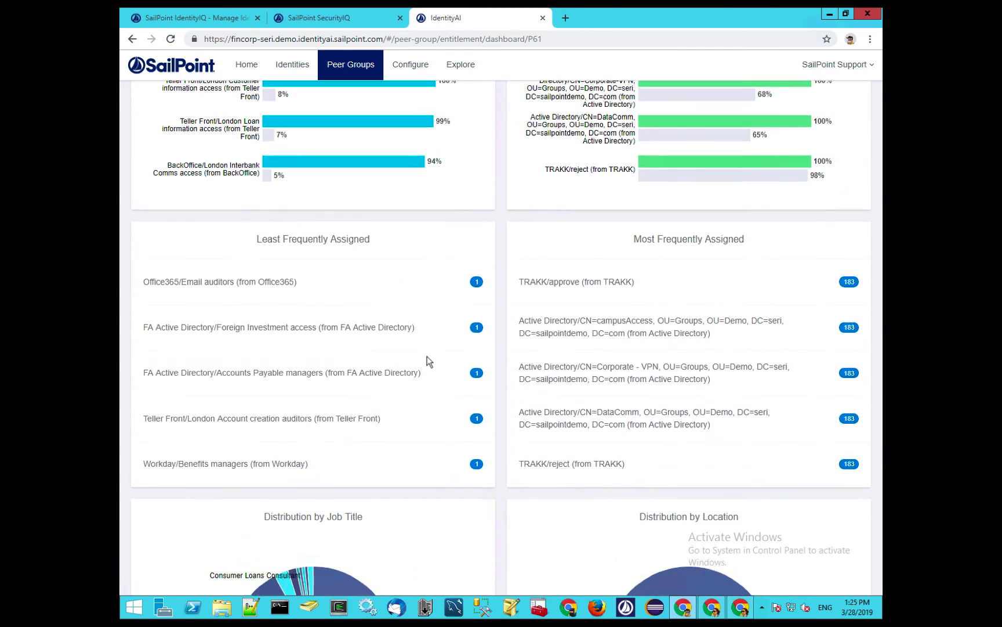
pyautogui.scroll(4, 429, 361)
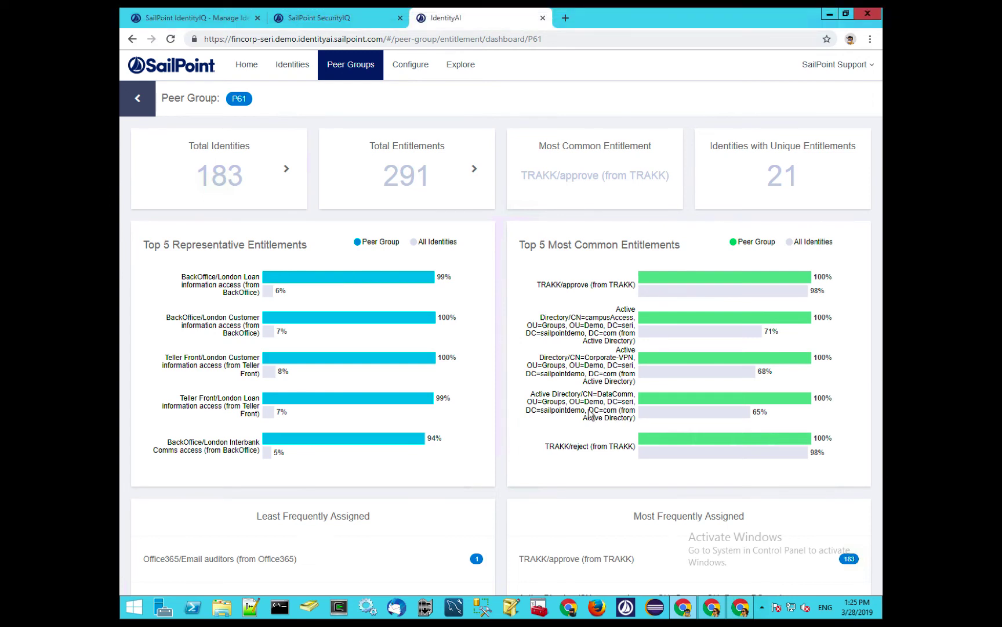
# Switch to the manager's IdentityIQ session, open the Manager Access Review, and show the open items of the first listed employee
pyautogui.click(713, 611)
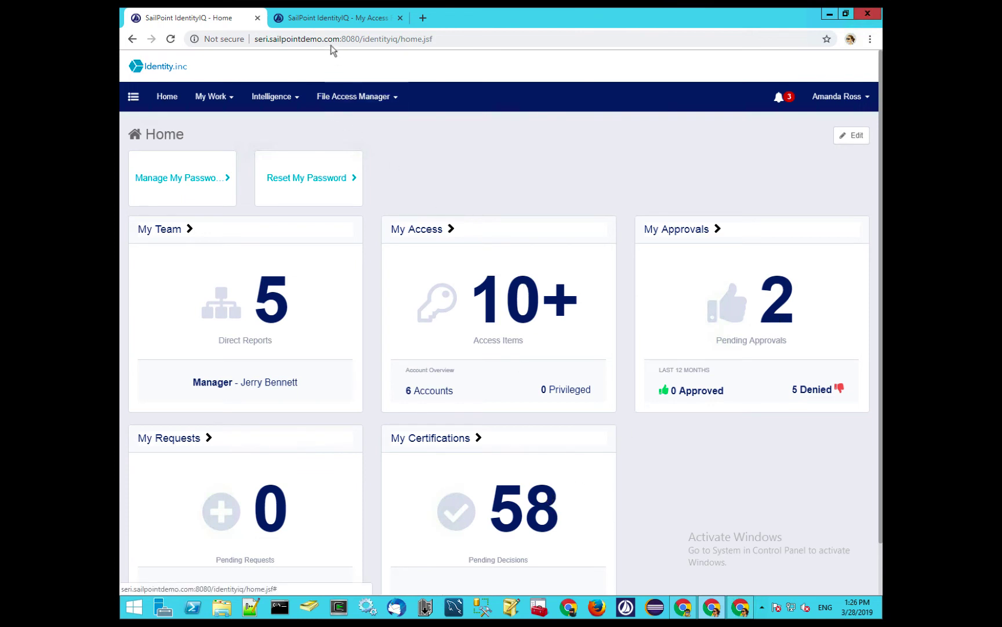
pyautogui.click(311, 20)
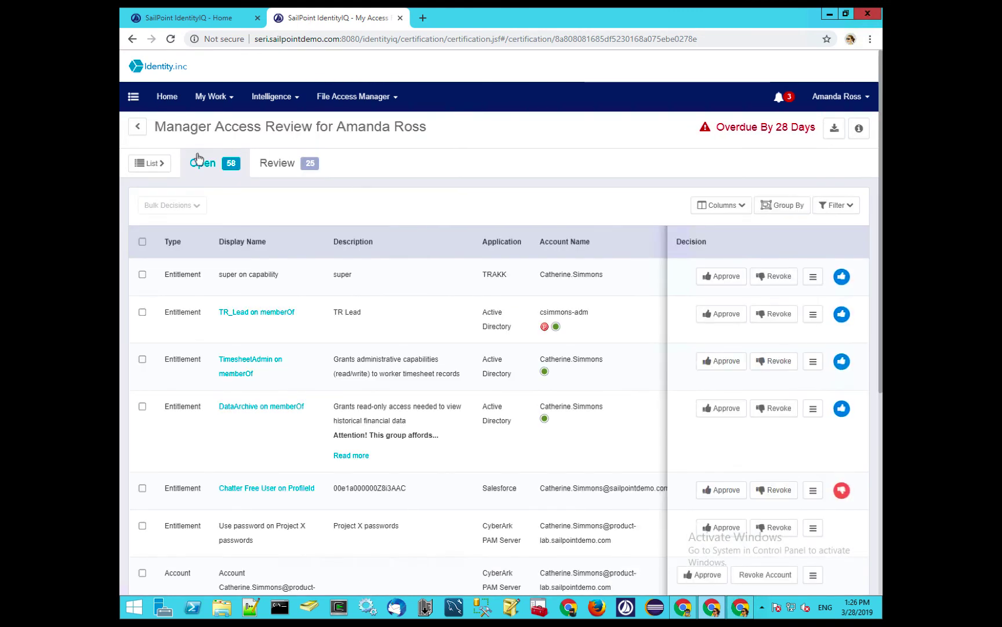
pyautogui.click(149, 163)
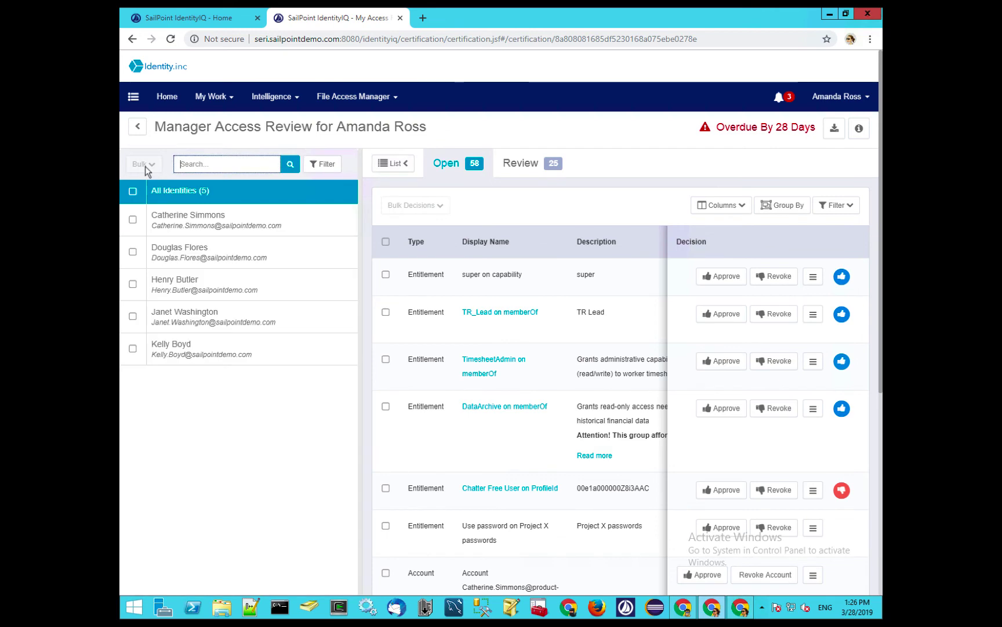
pyautogui.click(181, 231)
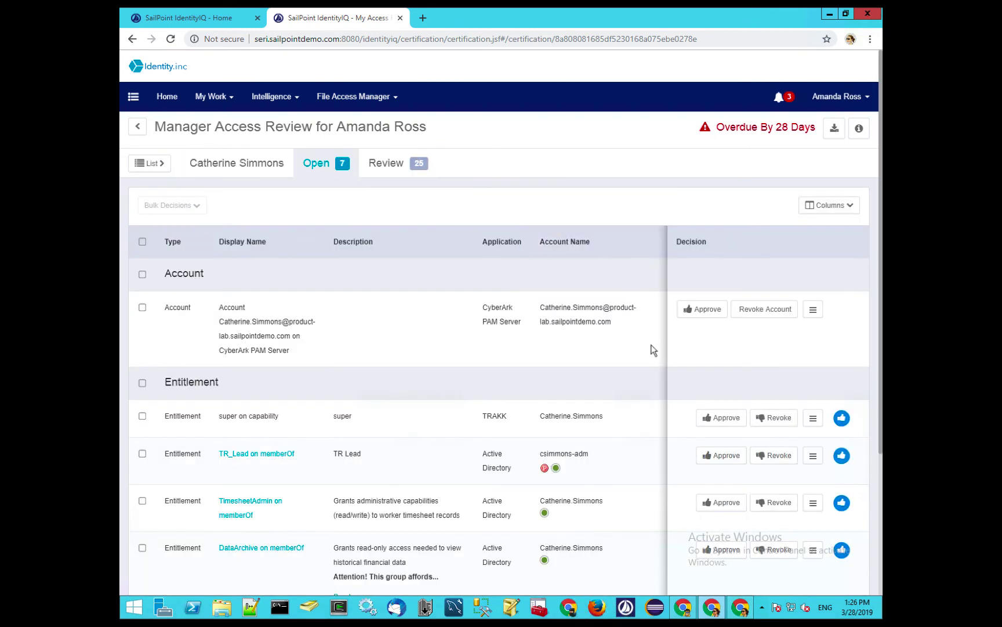
pyautogui.scroll(-3, 653, 350)
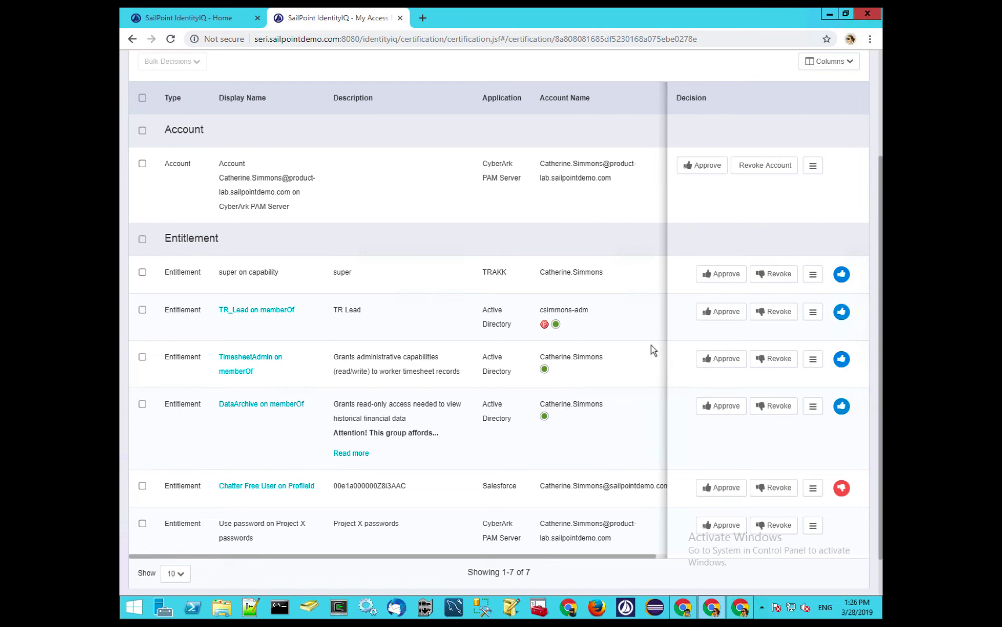
# Approve the employee's CyberArk PAM Server account, check the TR_Lead account's privileged marker, and expand the DataArchive entitlement's description
pyautogui.click(704, 168)
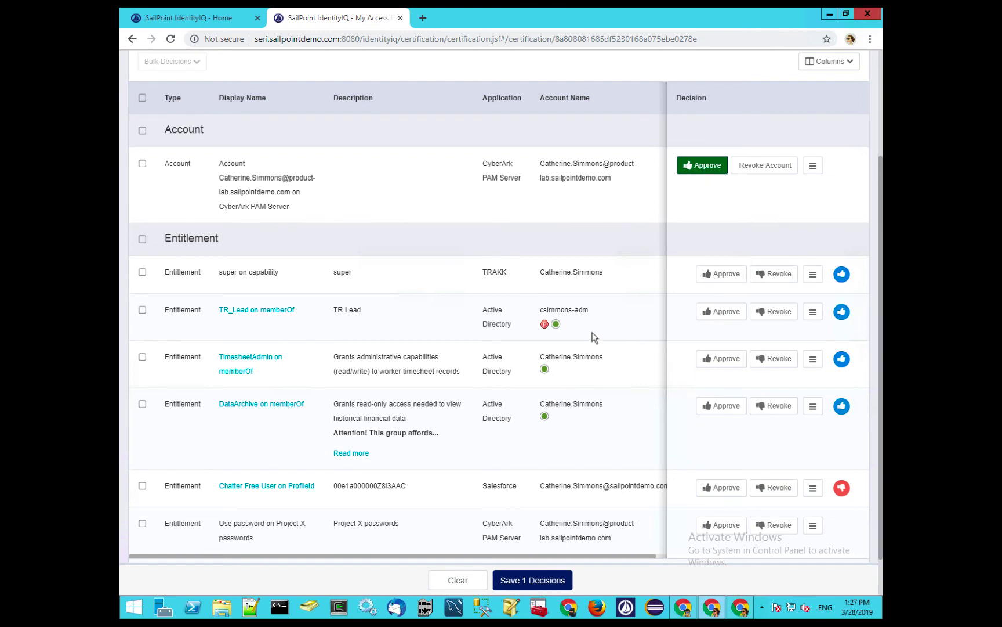
pyautogui.moveTo(545, 327)
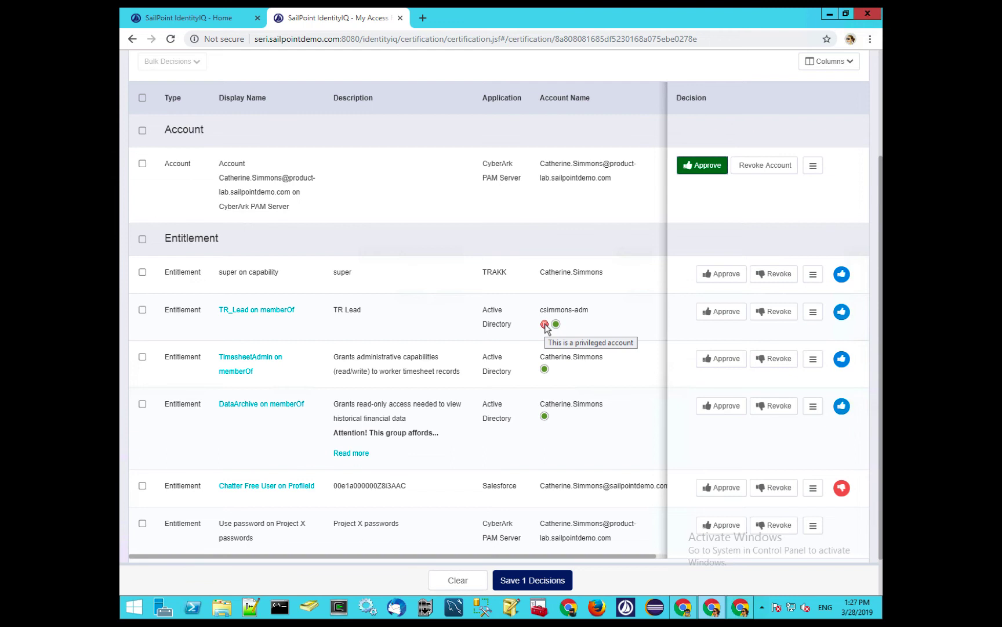
pyautogui.click(351, 453)
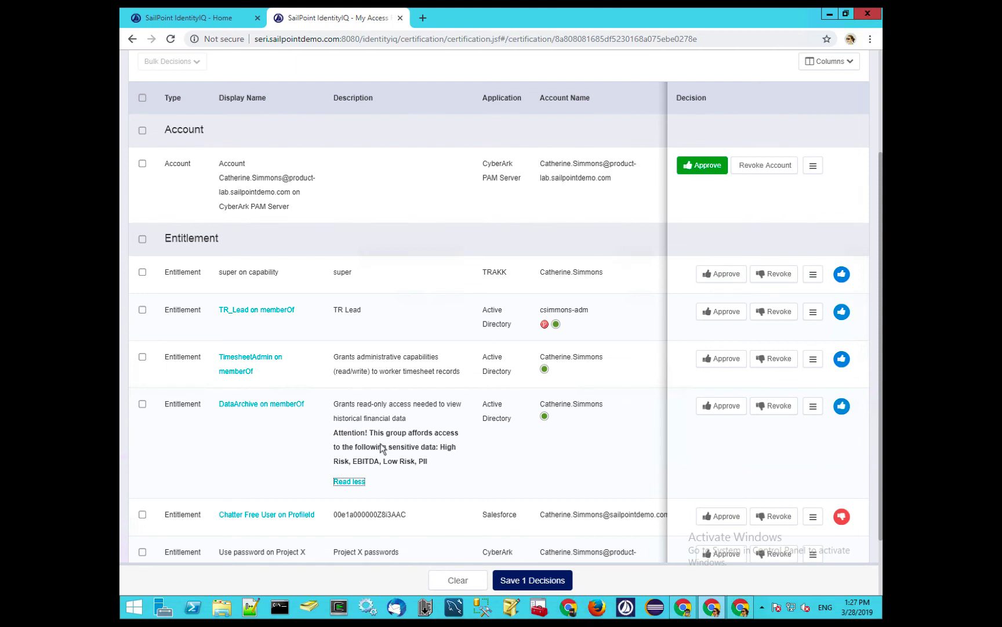
pyautogui.scroll(-2, 382, 448)
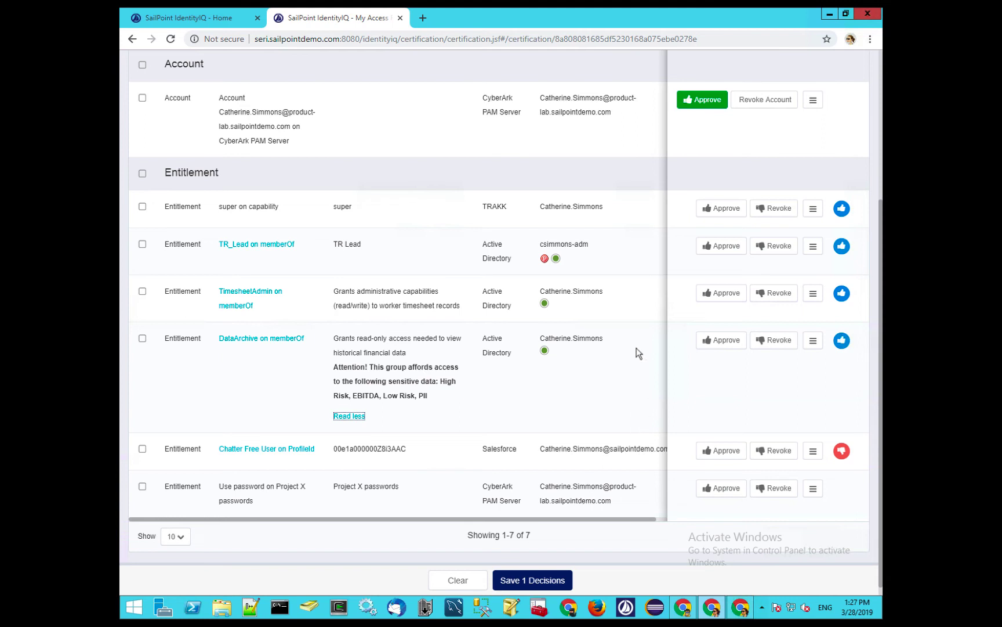
pyautogui.scroll(2, 638, 352)
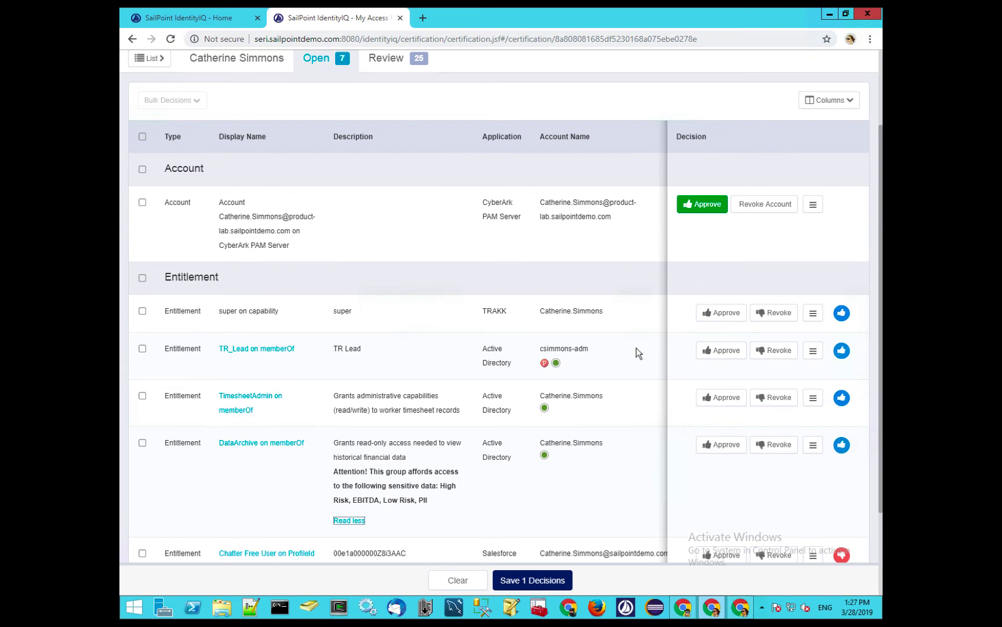
# Check the recommendation for the TRAKK super entitlement, and approve the super, TR_Lead, TimesheetAdmin and DataArchive entitlements
pyautogui.click(842, 313)
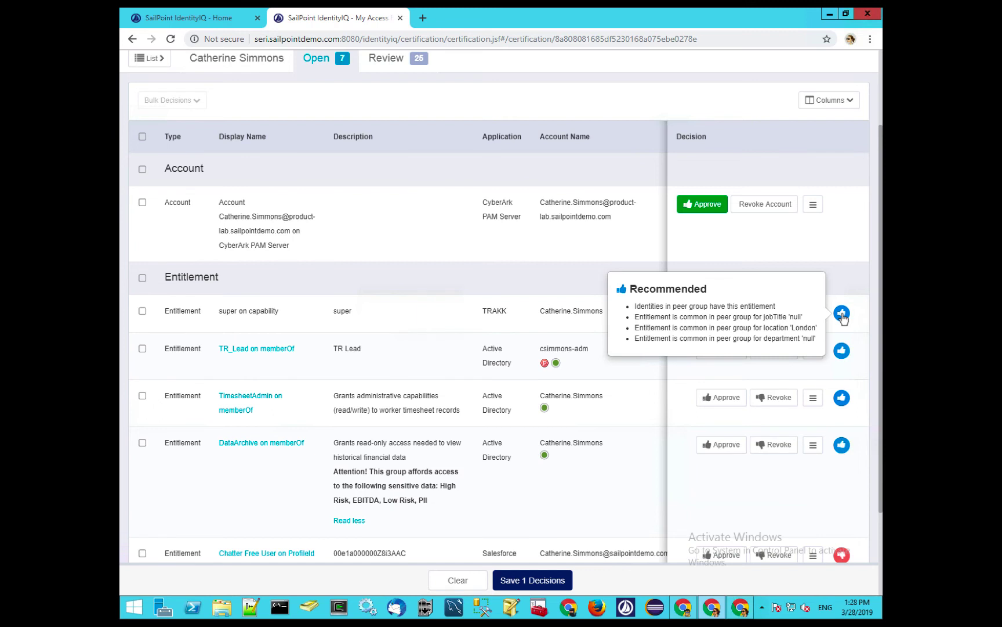
pyautogui.click(734, 319)
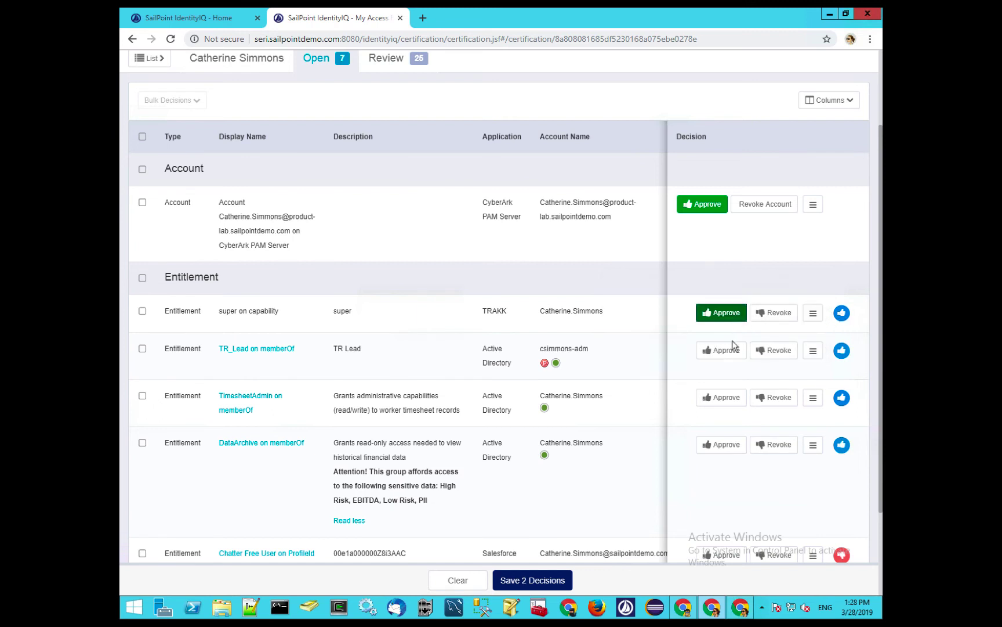
pyautogui.click(732, 345)
pyautogui.click(728, 398)
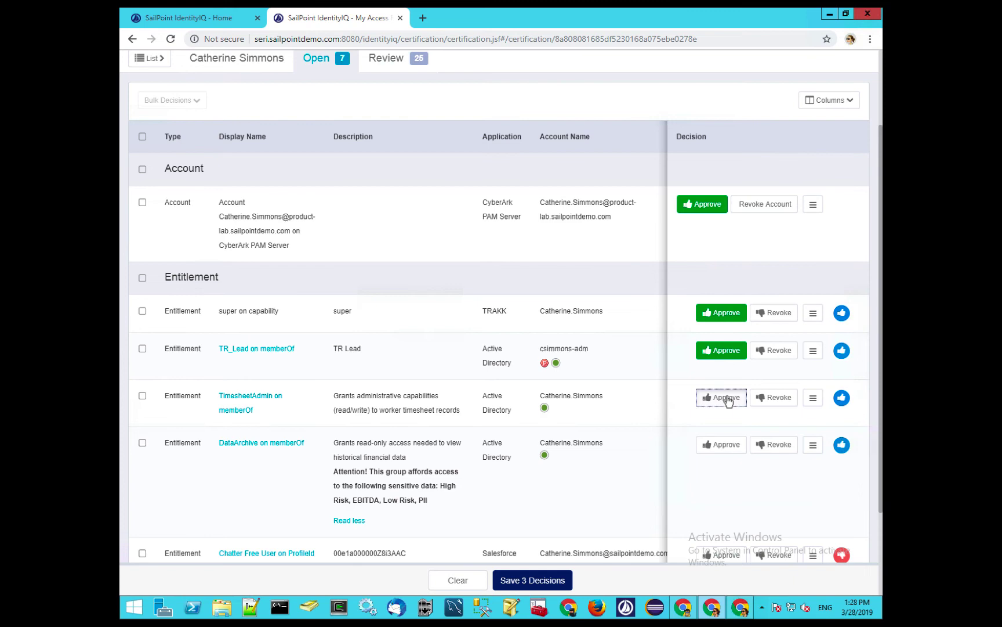
pyautogui.click(728, 443)
# Check the recommendation for the Salesforce Chatter Free User entitlement, revoke it, and approve the Project X passwords entitlement
pyautogui.scroll(-2, 646, 452)
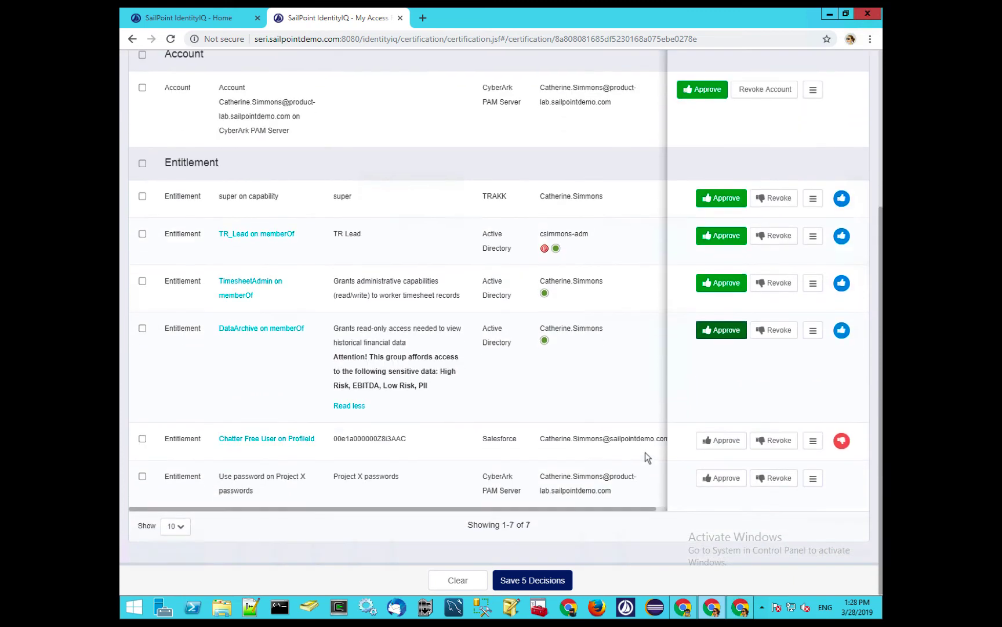
pyautogui.rightClick(705, 449)
pyautogui.click(841, 443)
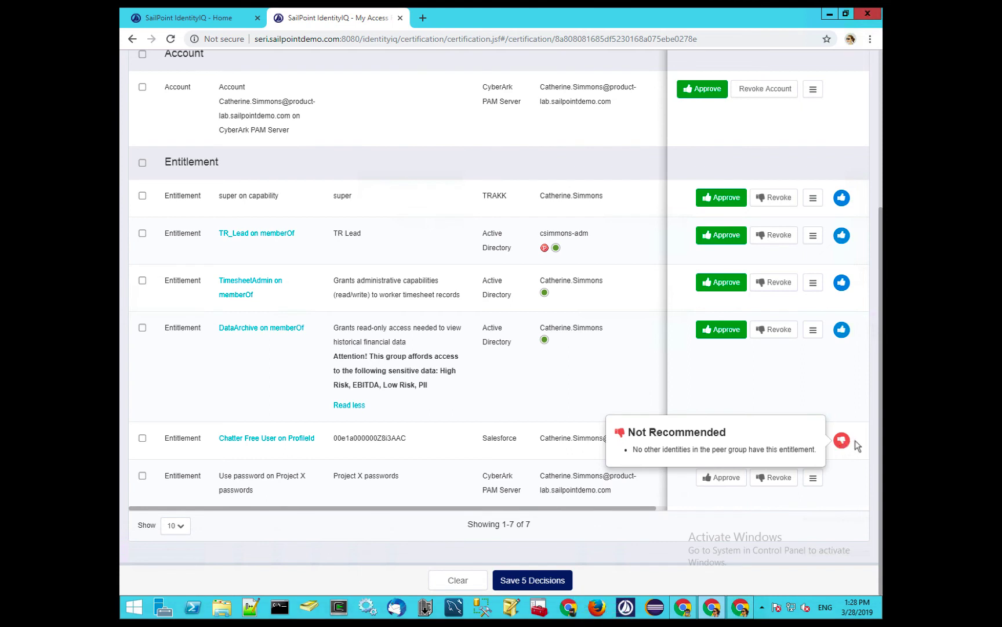
pyautogui.click(773, 444)
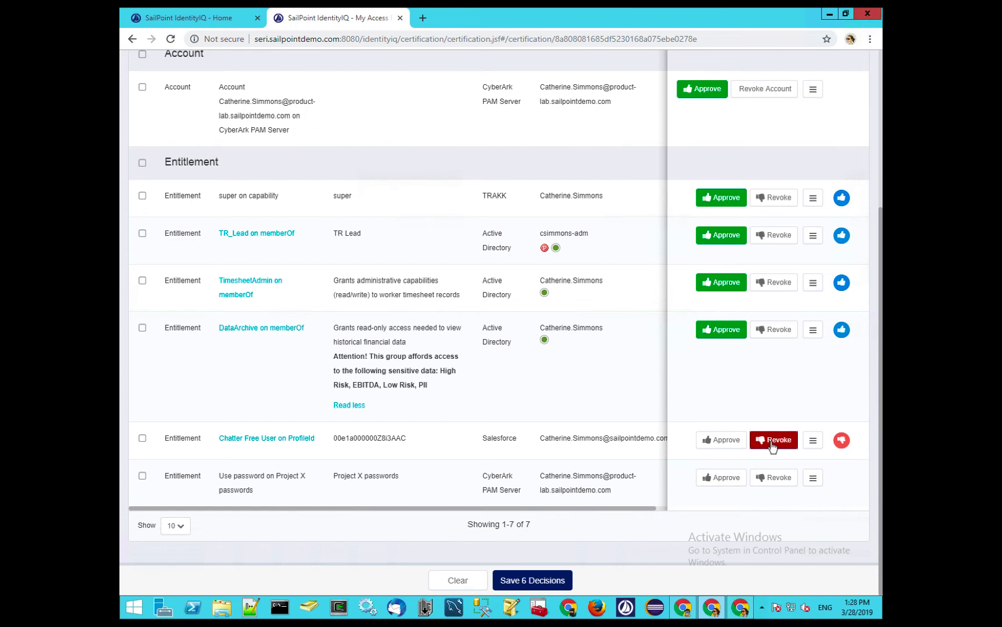
pyautogui.click(725, 477)
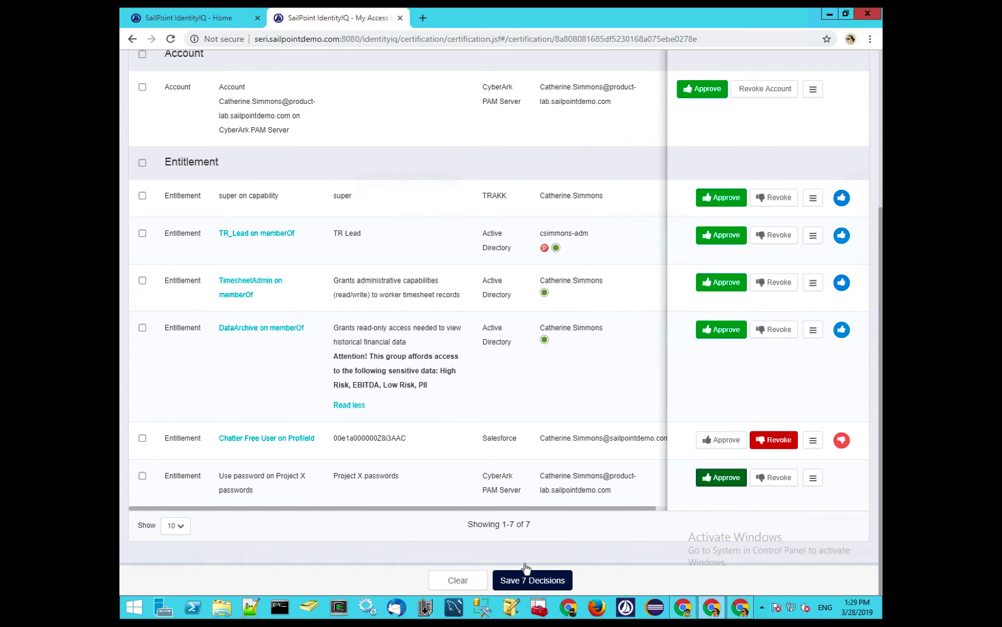
# Switch to the employee's IdentityIQ session, start a Manage User Access request for the employee's own identity, and proceed to Manage Access
pyautogui.click(740, 607)
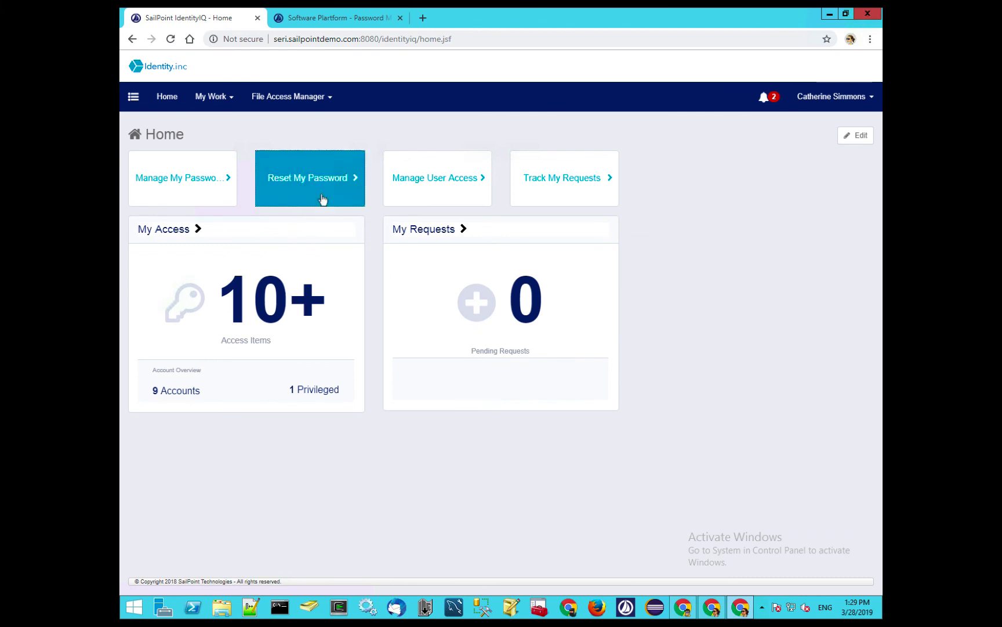
pyautogui.click(461, 186)
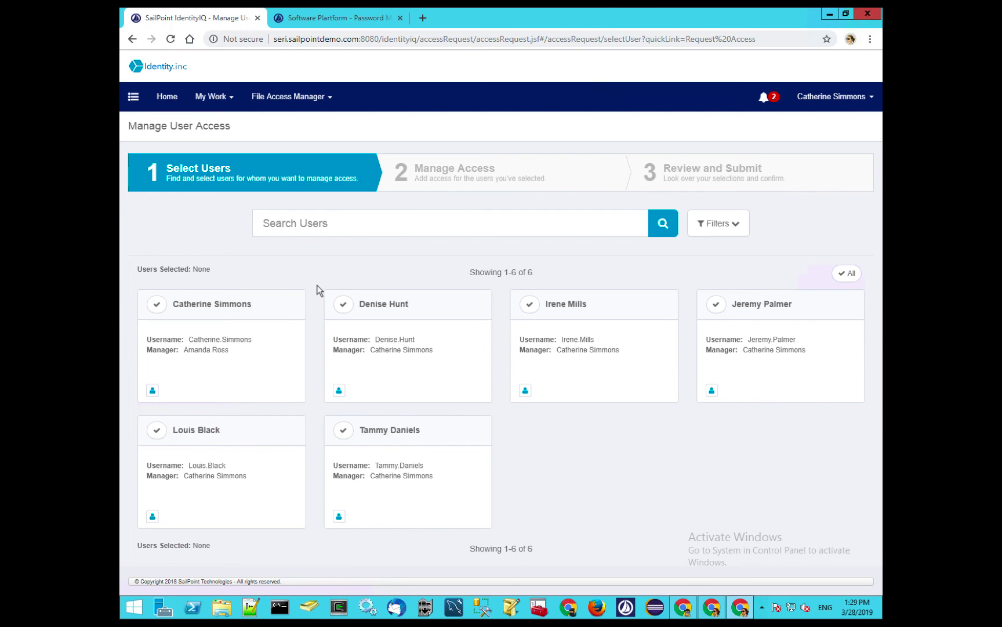
pyautogui.click(157, 305)
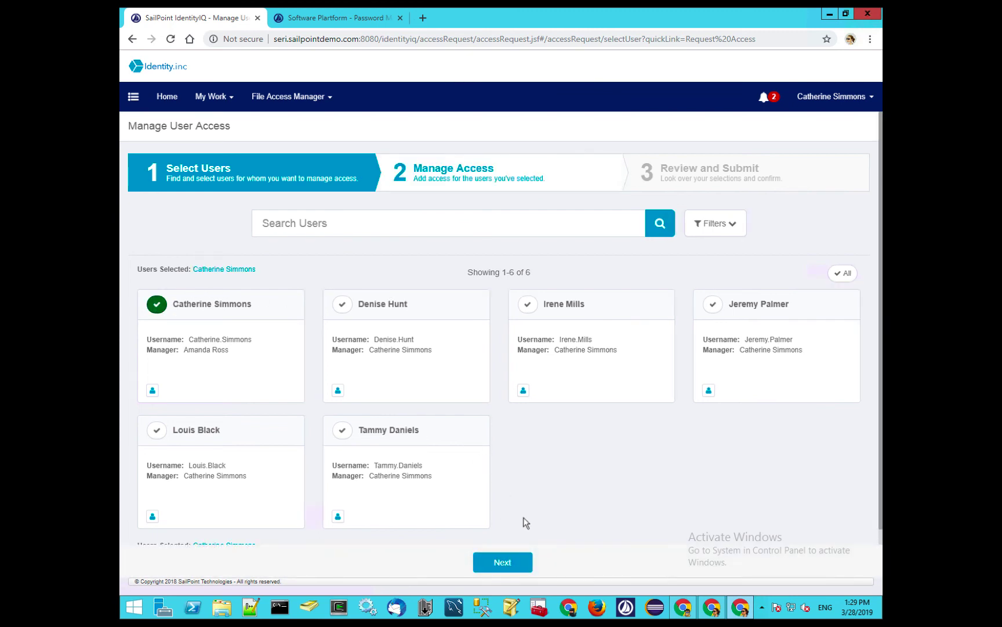
pyautogui.click(528, 305)
pyautogui.click(529, 308)
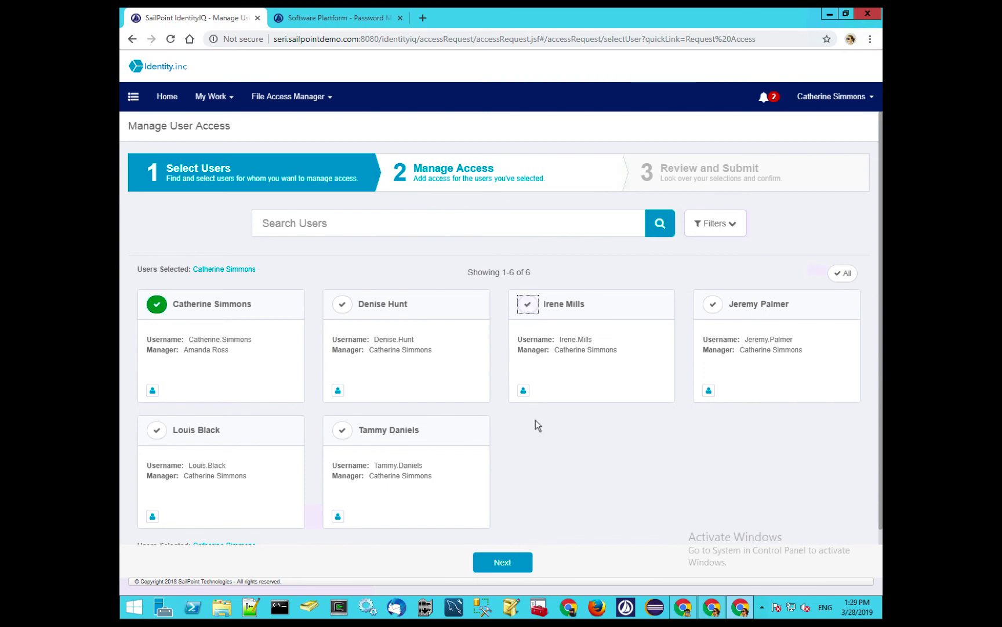
pyautogui.click(509, 563)
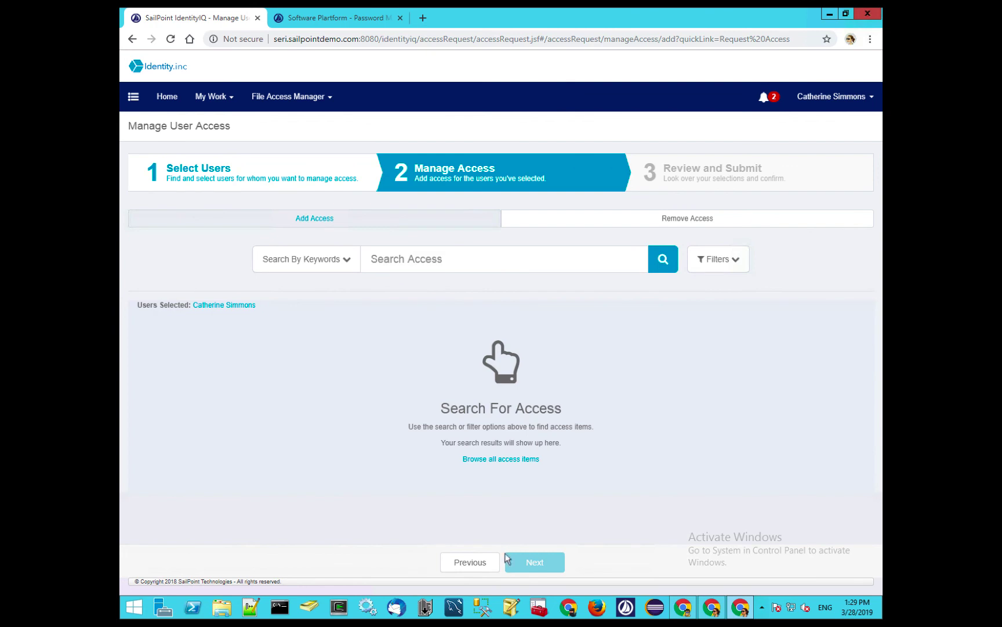
# Search for requestable access with Find Users' Access using the first listed direct report, and examine the matching access items
pyautogui.click(347, 262)
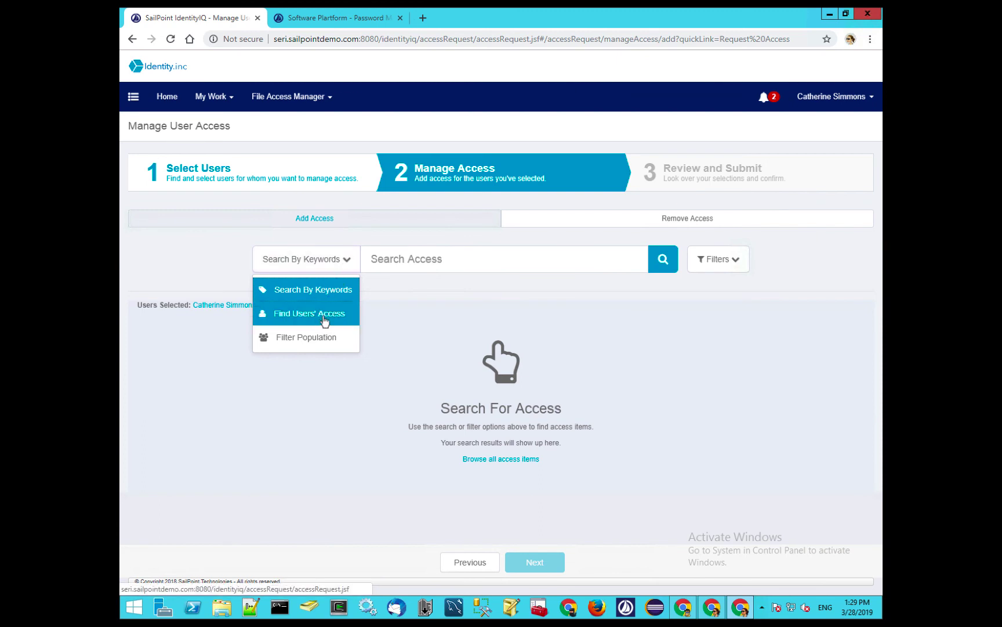
pyautogui.click(325, 319)
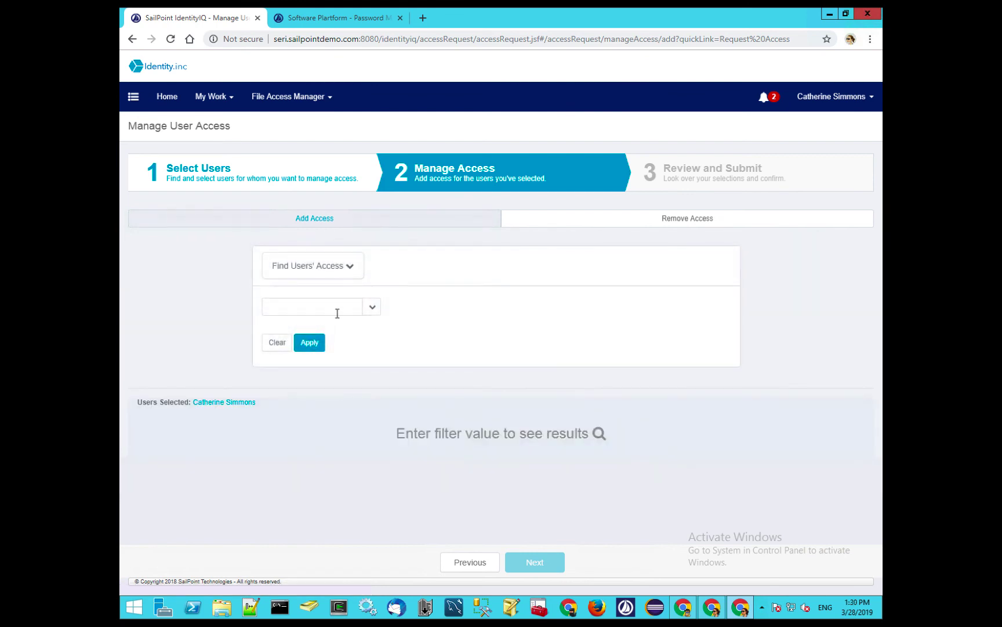
pyautogui.click(372, 308)
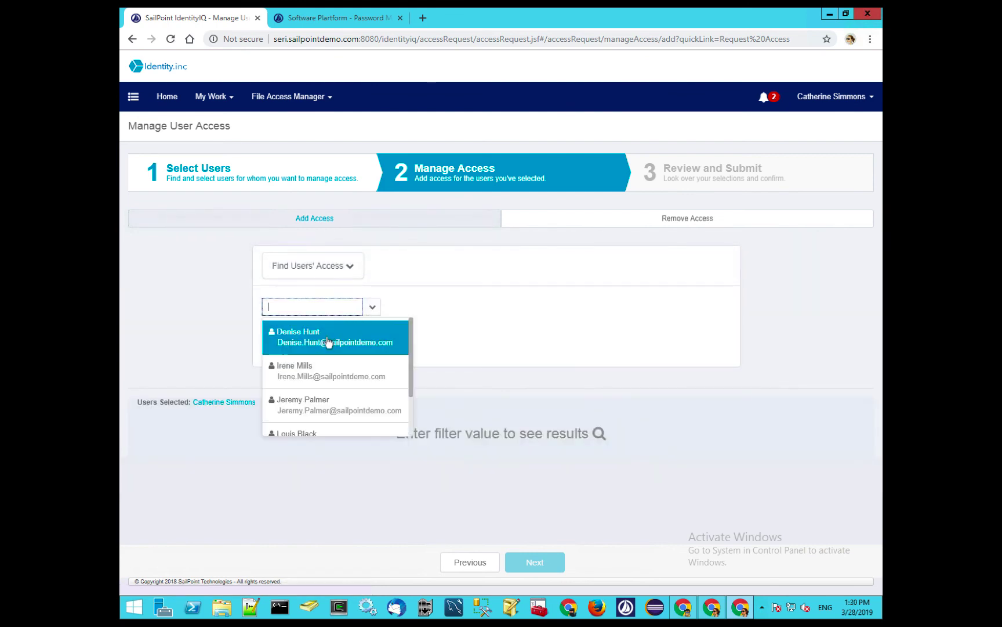
pyautogui.click(326, 342)
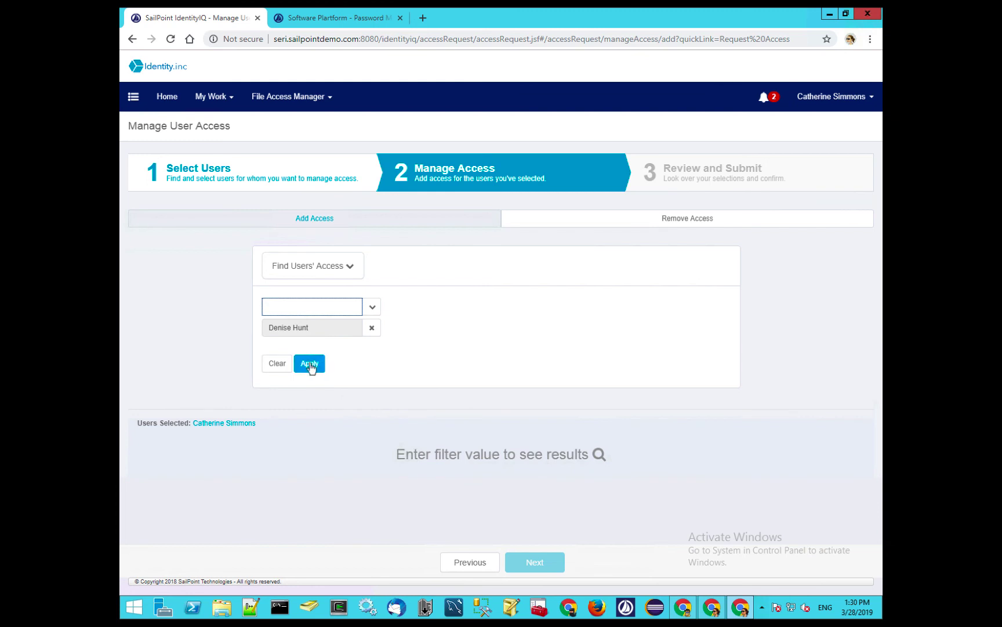
pyautogui.click(310, 364)
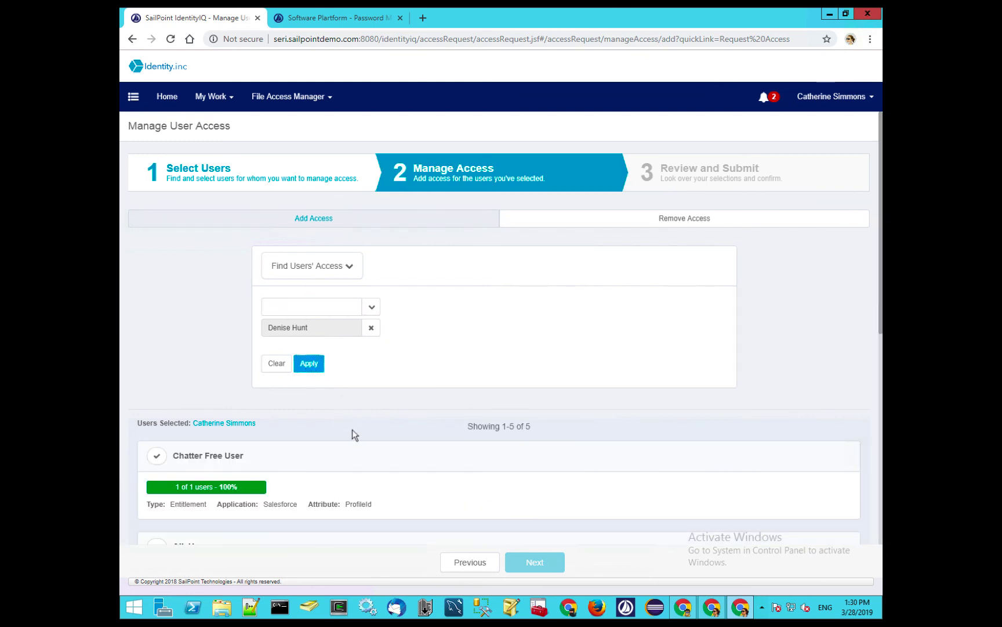
pyautogui.scroll(-5, 354, 435)
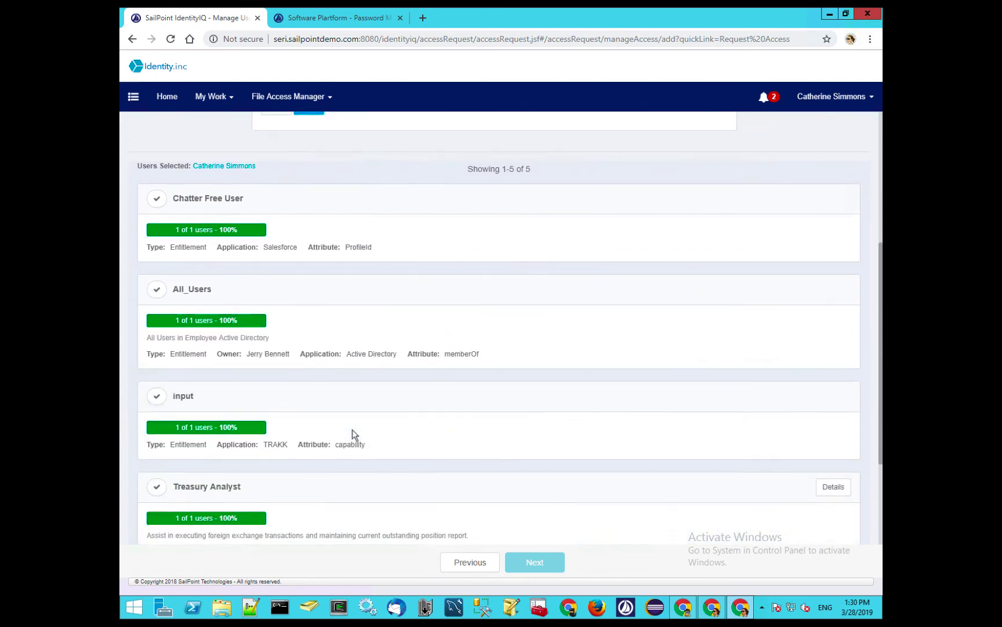
pyautogui.scroll(3, 354, 435)
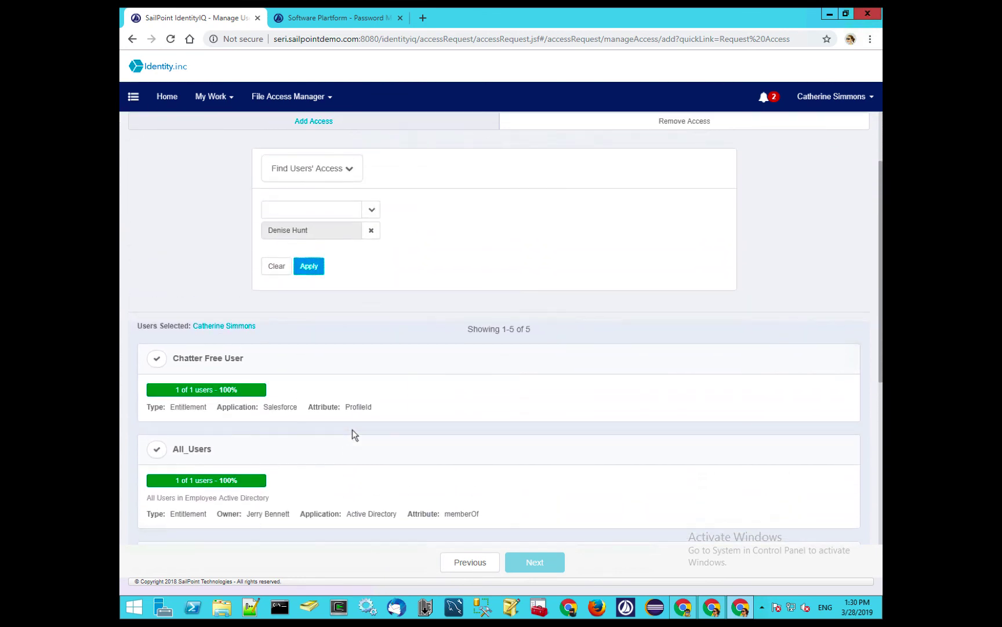
pyautogui.scroll(-1, 354, 435)
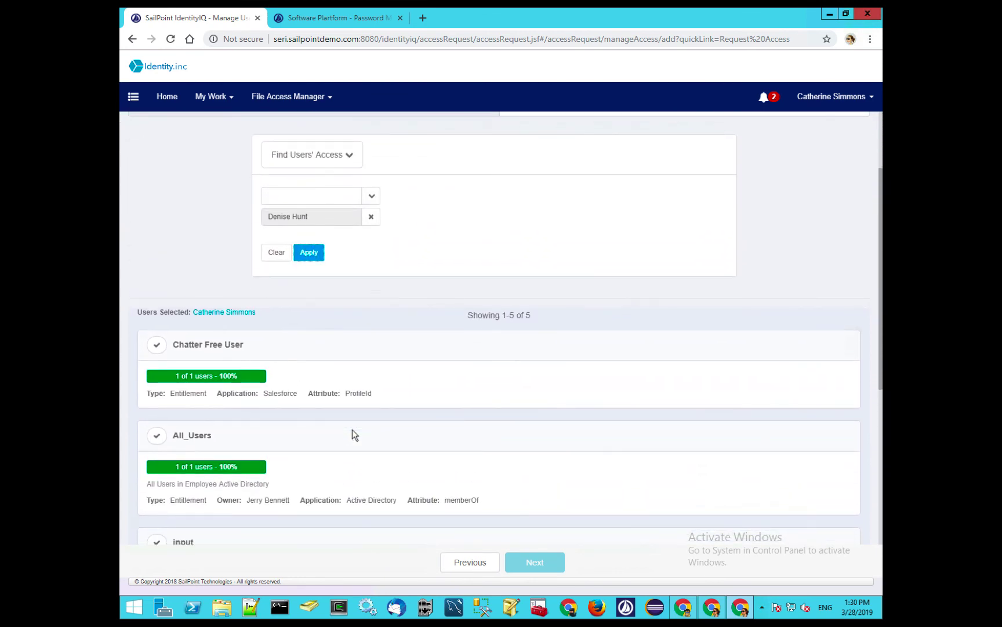
pyautogui.scroll(-2, 354, 435)
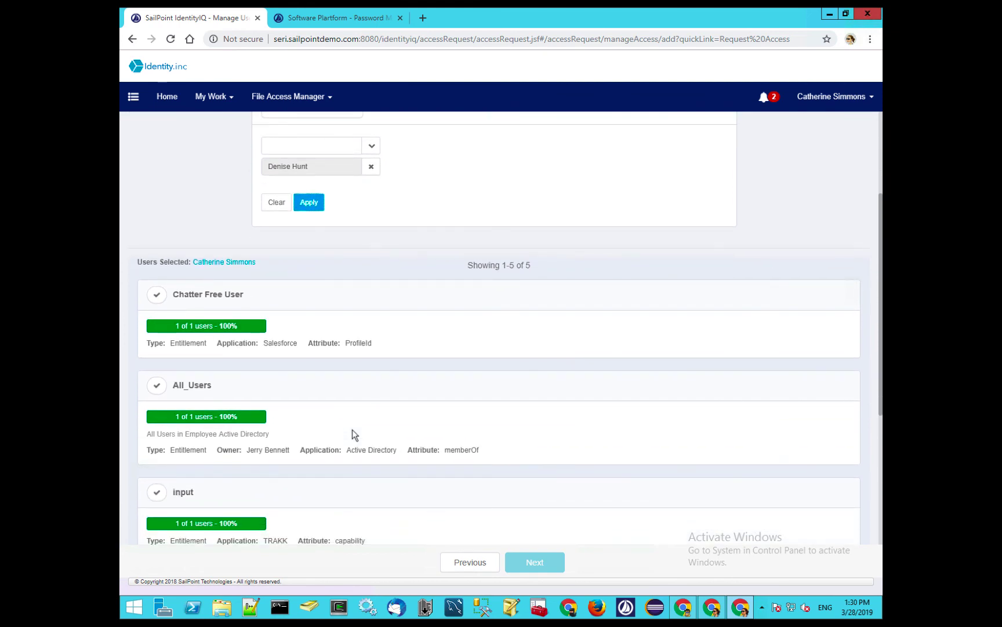
pyautogui.scroll(1, 355, 435)
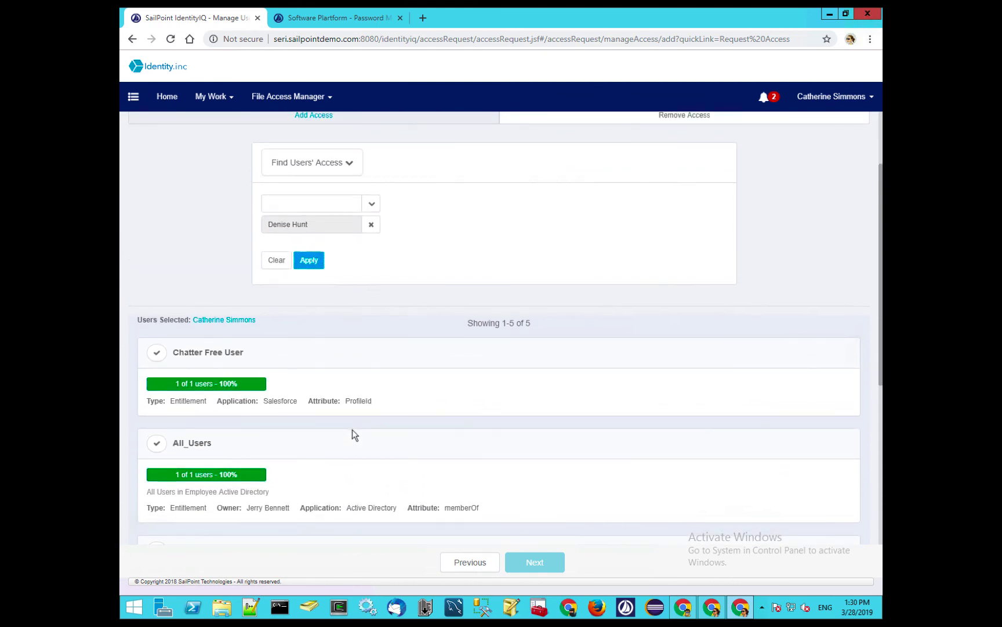
# Add the Treasury Analyst role to the request, assigning it to the employee's regular Active Directory account rather than the administrative one
pyautogui.scroll(-1, 354, 435)
pyautogui.scroll(-3, 355, 435)
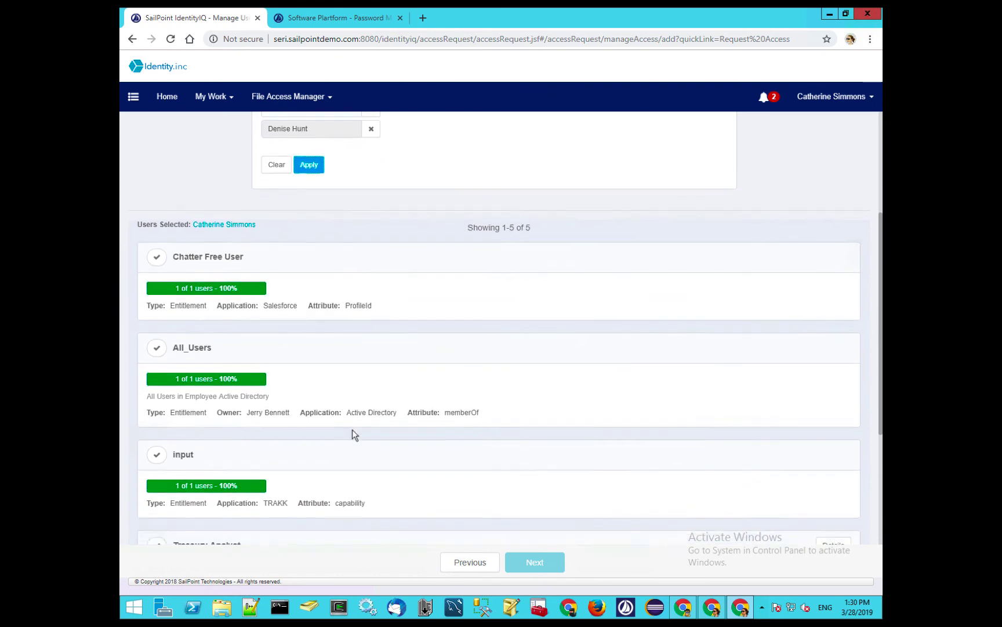
pyautogui.scroll(-3, 354, 435)
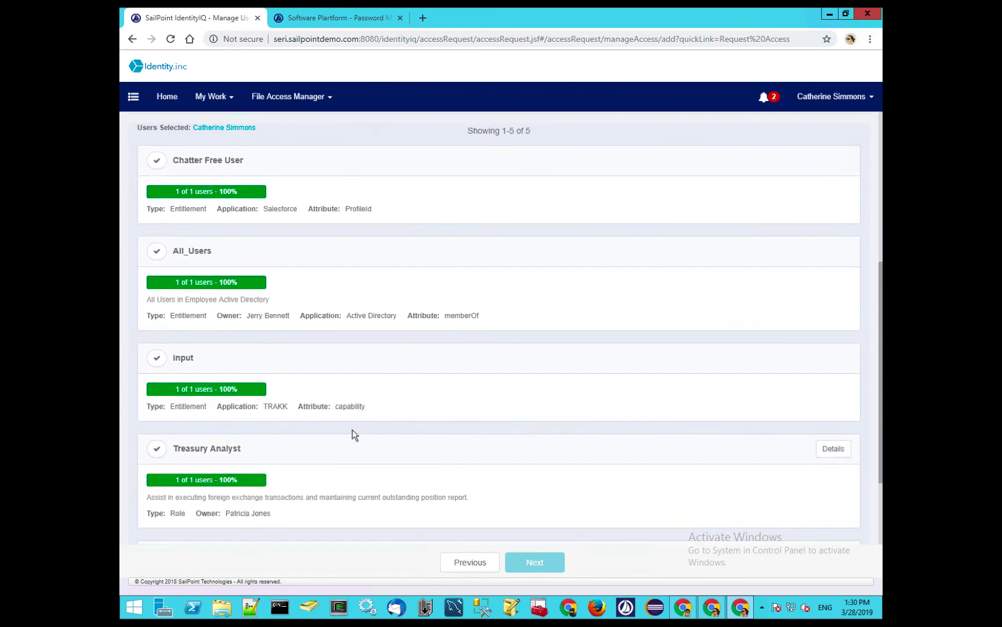
pyautogui.scroll(-5, 354, 435)
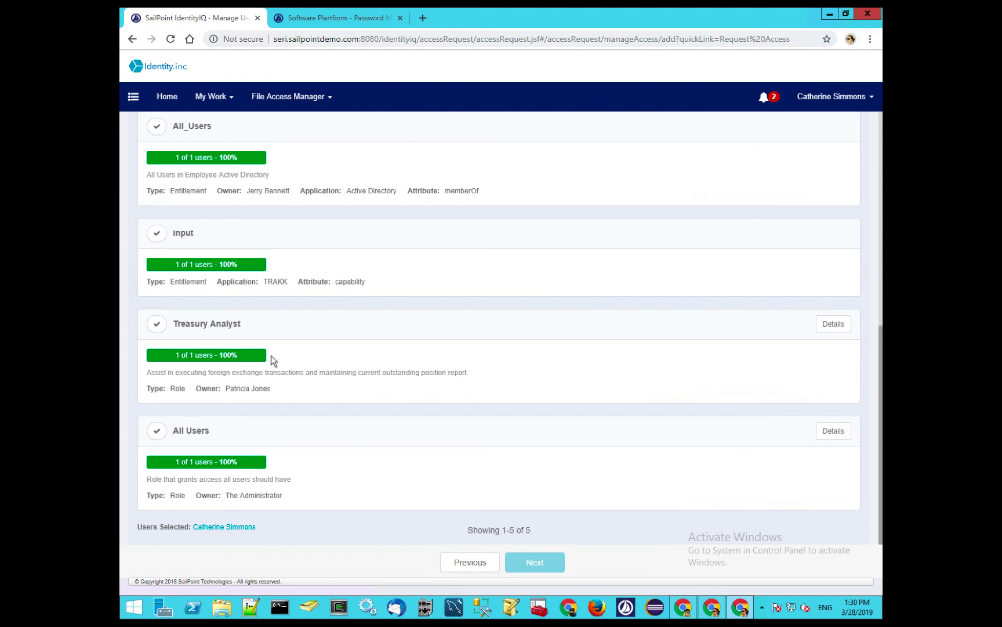
pyautogui.click(157, 327)
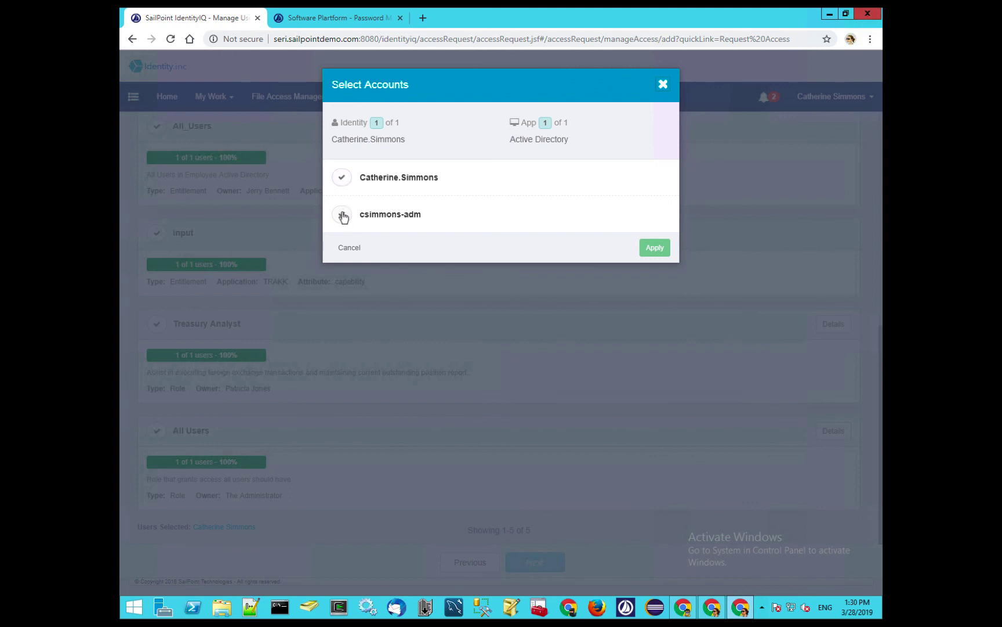
pyautogui.click(343, 180)
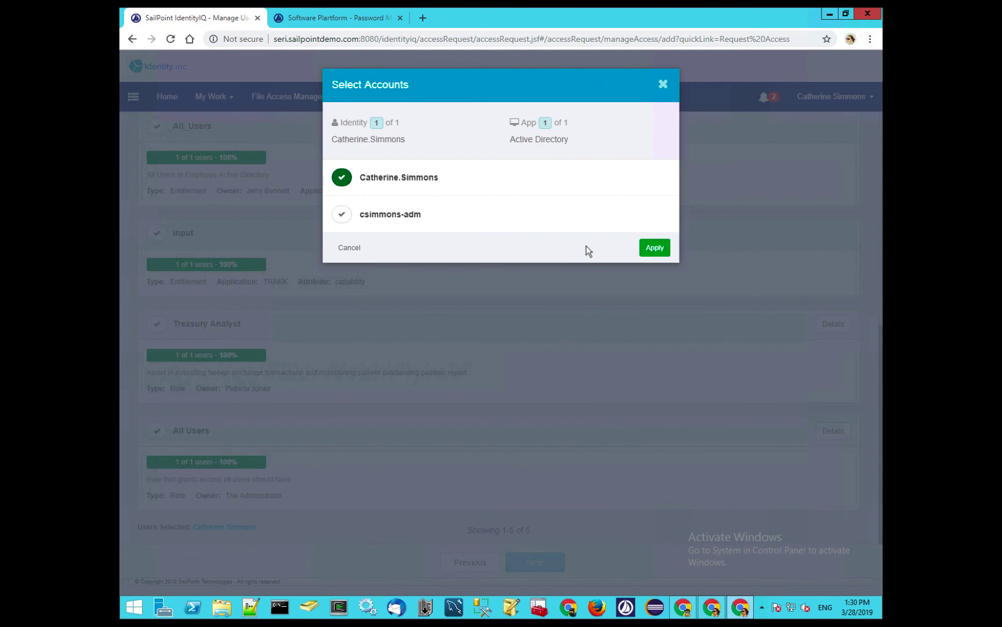
pyautogui.click(653, 250)
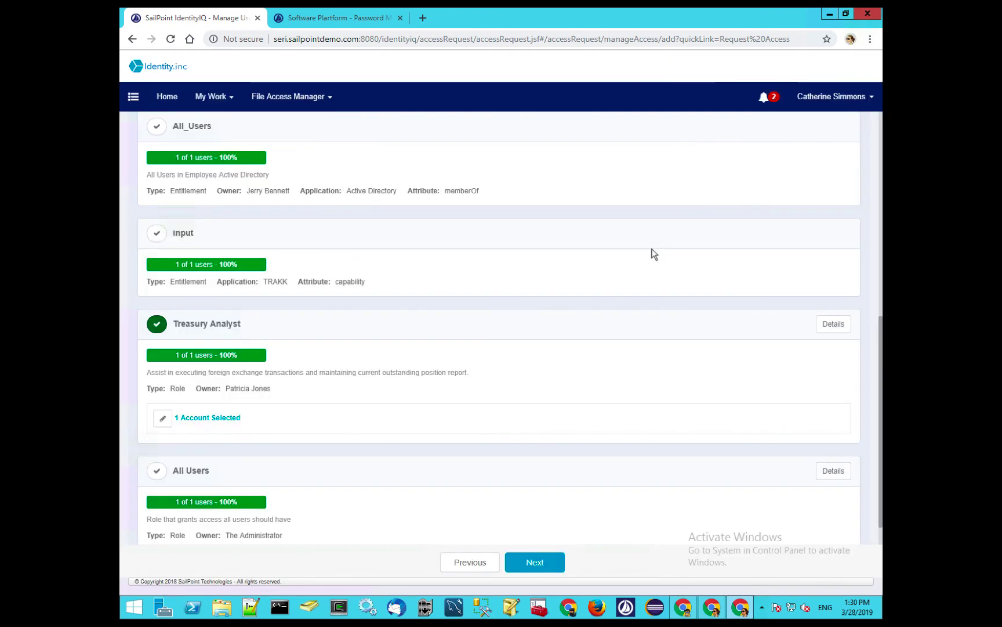
# Look up requestable access with Filter Population, limiting the population to the Finance department
pyautogui.scroll(8, 498, 407)
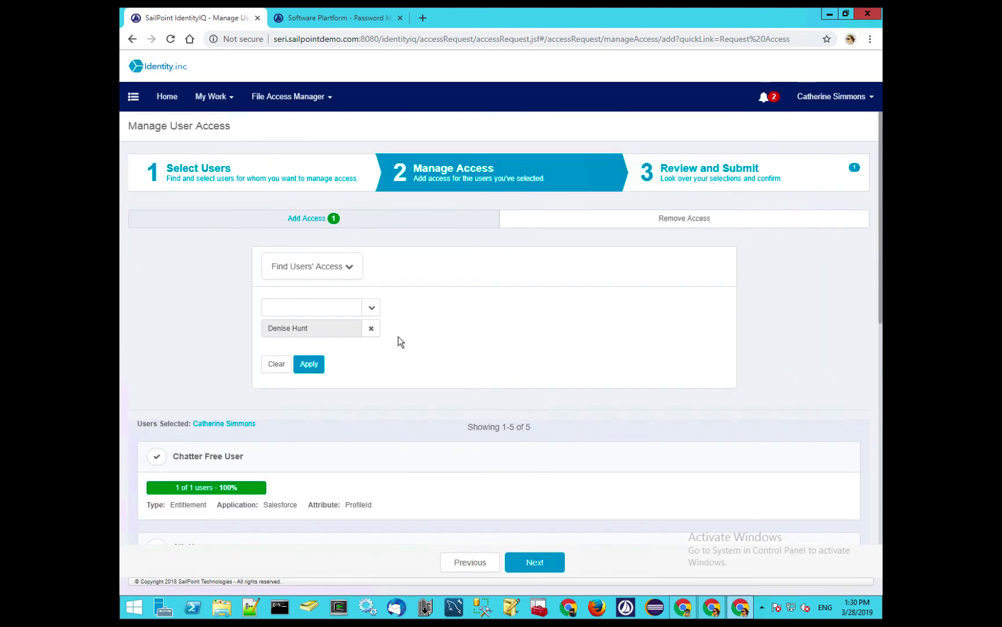
pyautogui.click(350, 268)
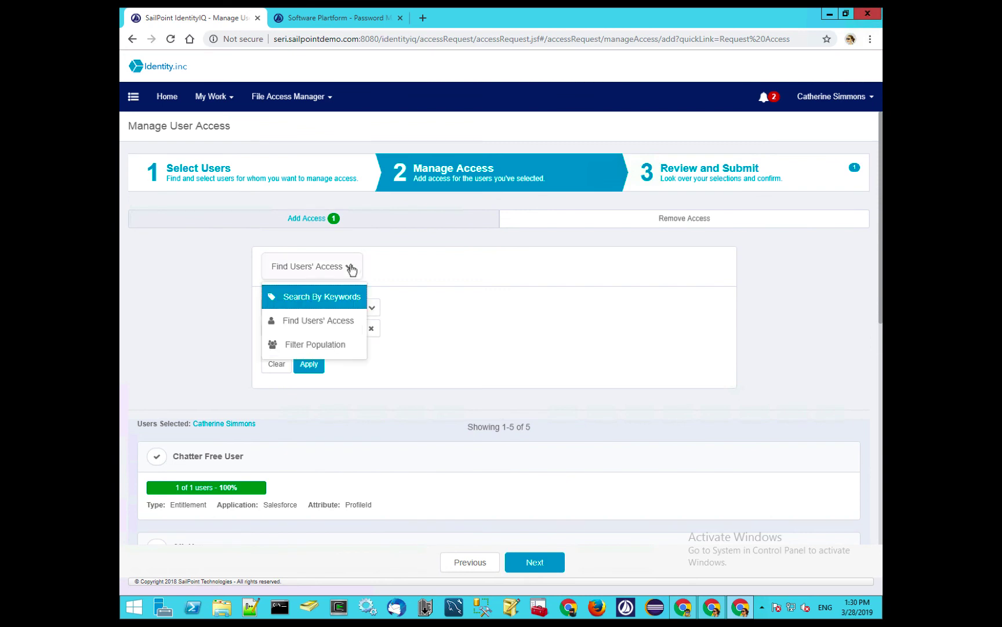
pyautogui.click(319, 347)
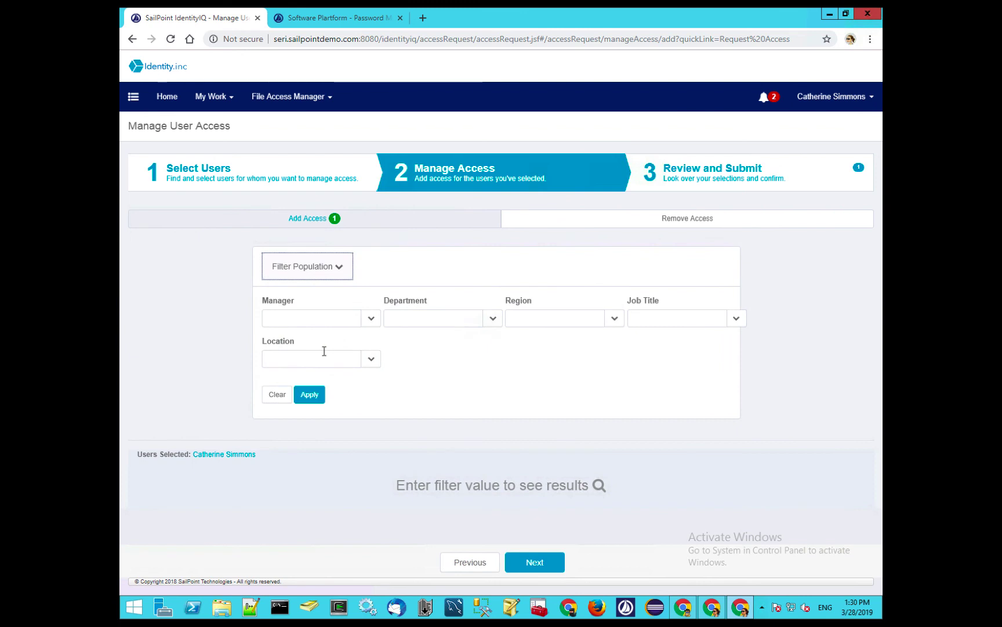
pyautogui.click(493, 323)
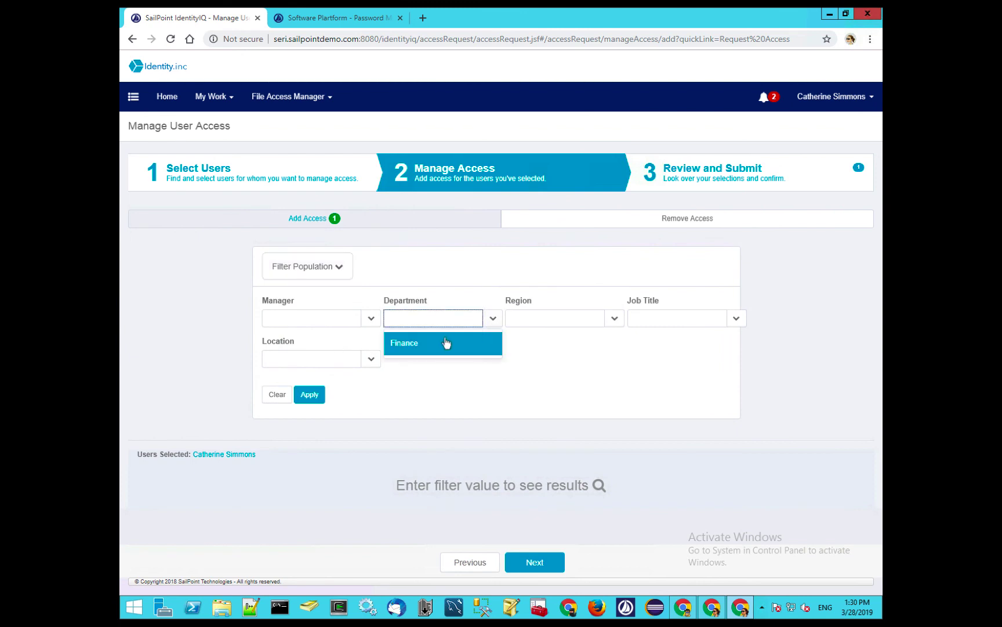
pyautogui.click(417, 344)
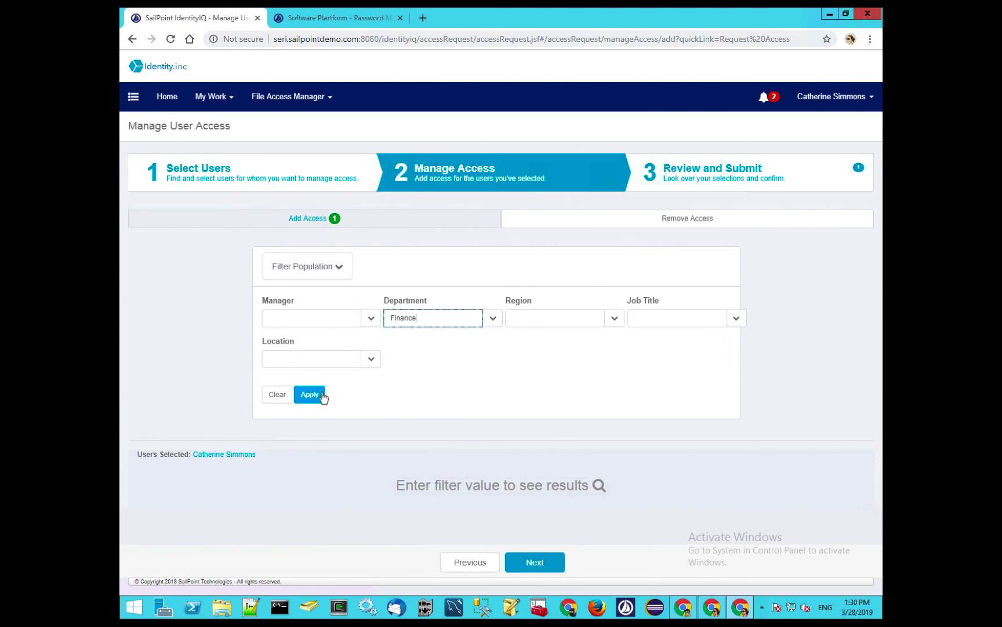
pyautogui.click(321, 396)
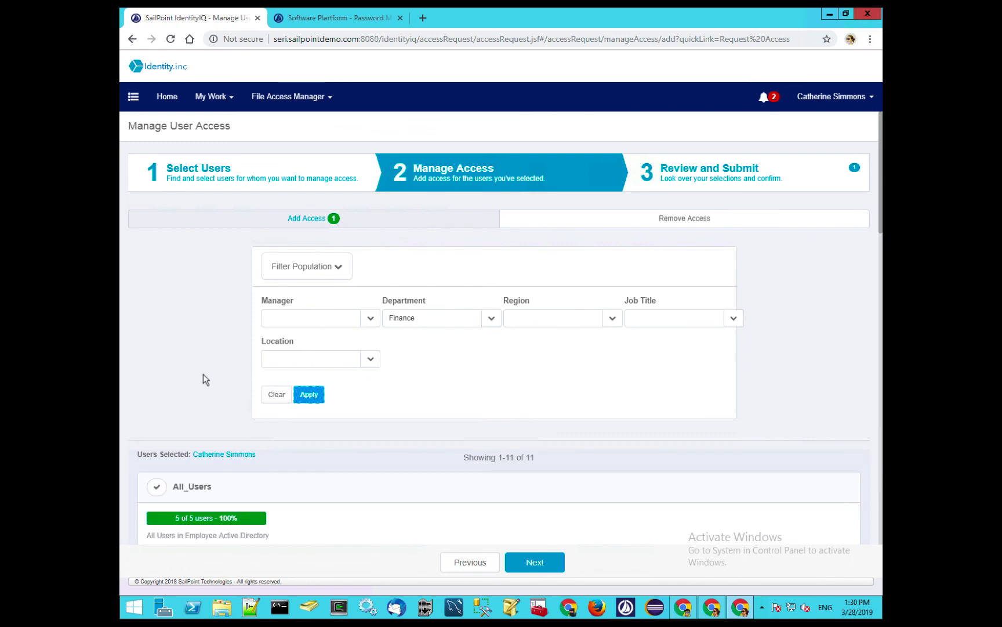
# Review the Finance population's access items, and examine the matched and unmatched users for the Active Directory Treasury entitlement
pyautogui.scroll(-7, 203, 376)
pyautogui.scroll(-1, 203, 376)
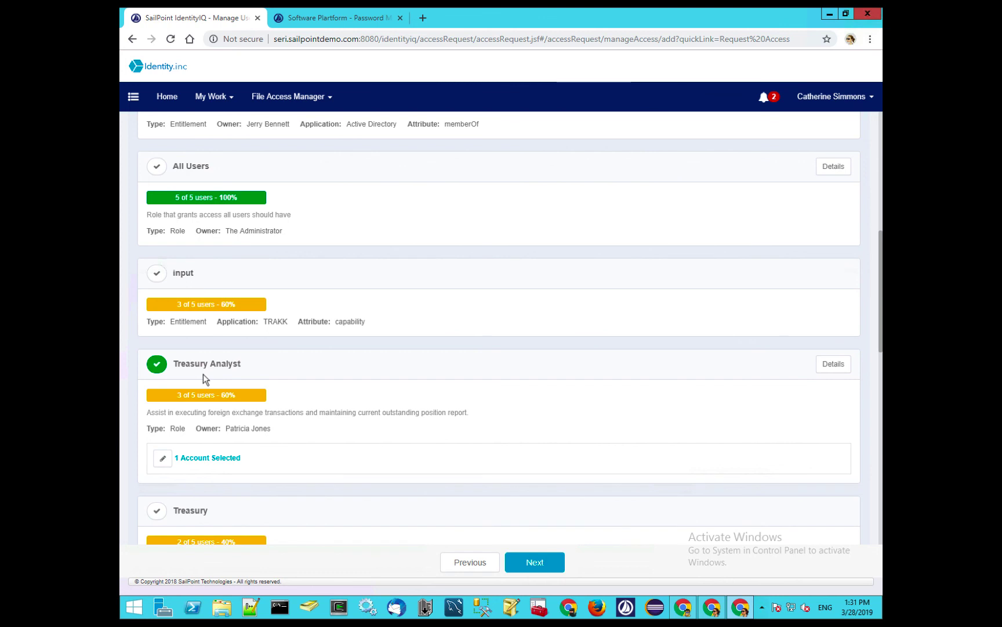
pyautogui.scroll(-3, 332, 399)
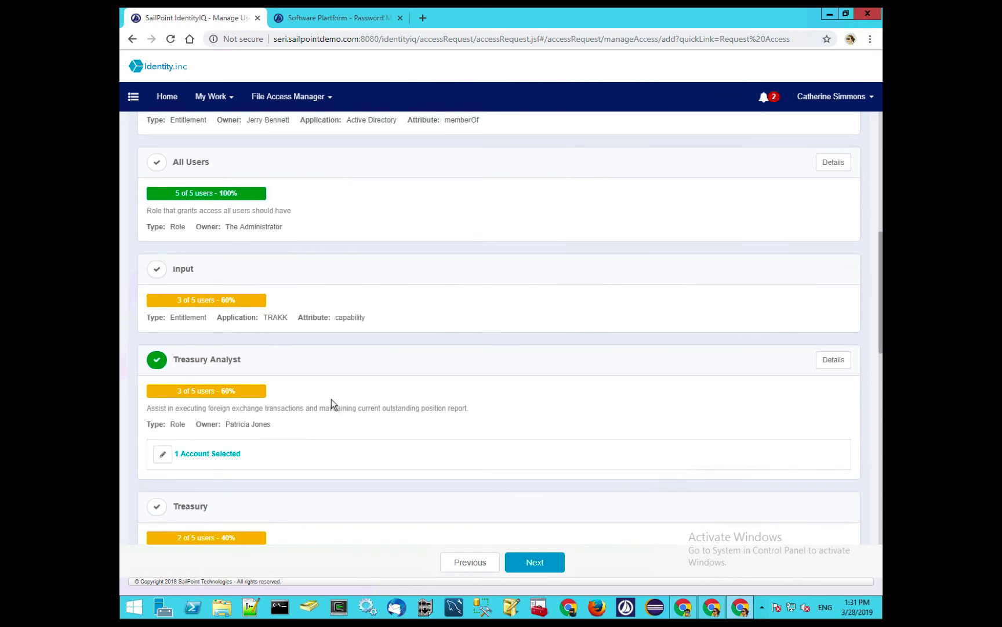
pyautogui.scroll(-1, 332, 399)
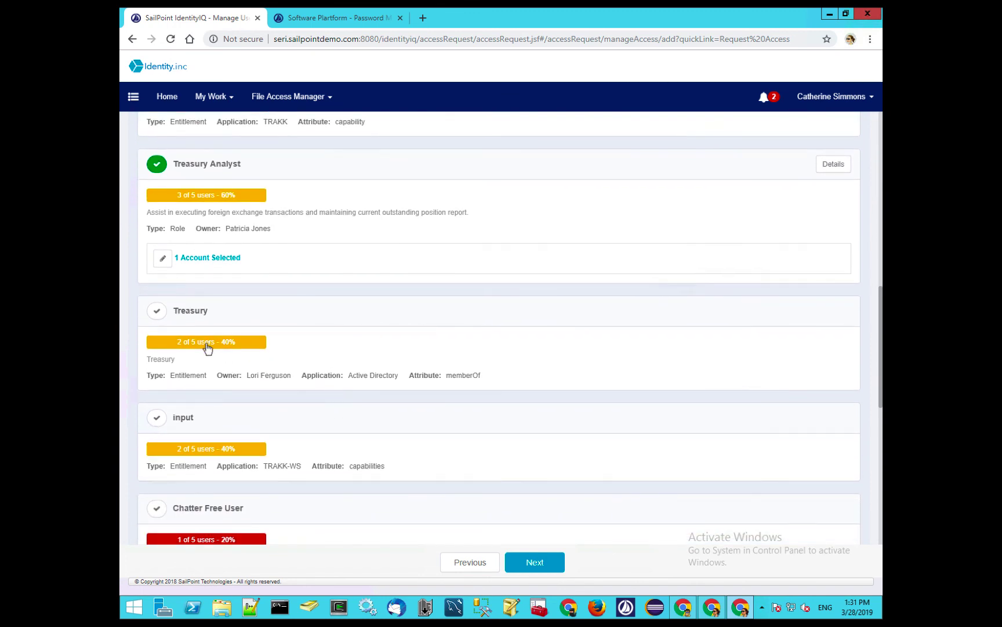
pyautogui.click(207, 344)
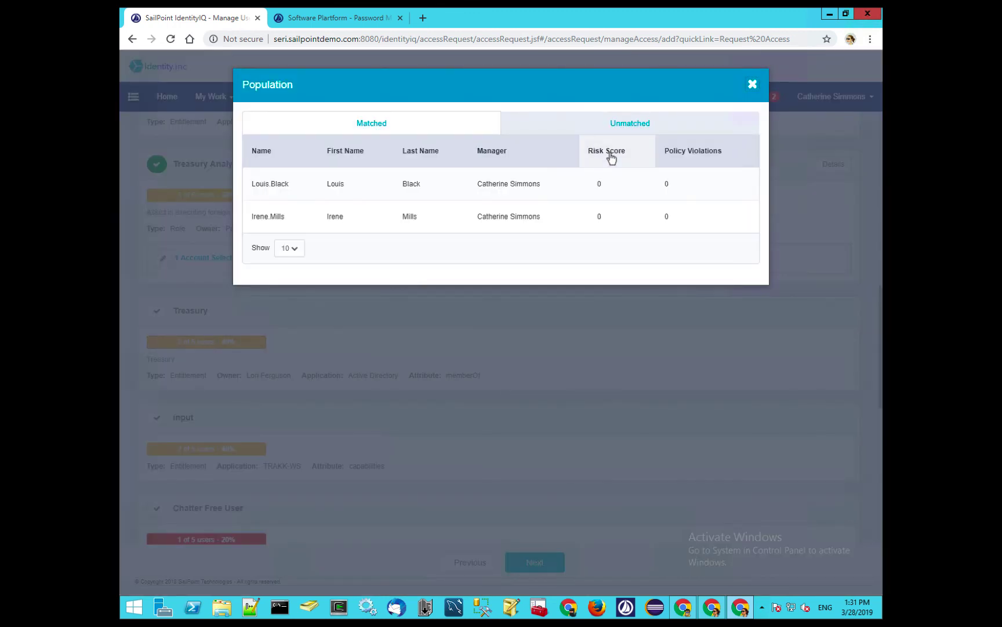
pyautogui.click(626, 127)
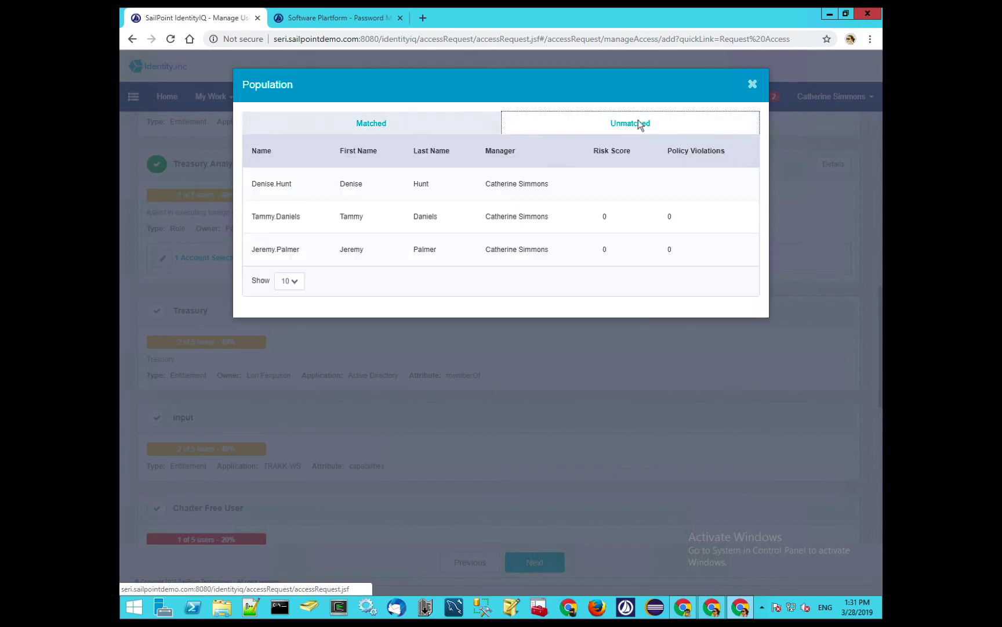
pyautogui.click(753, 85)
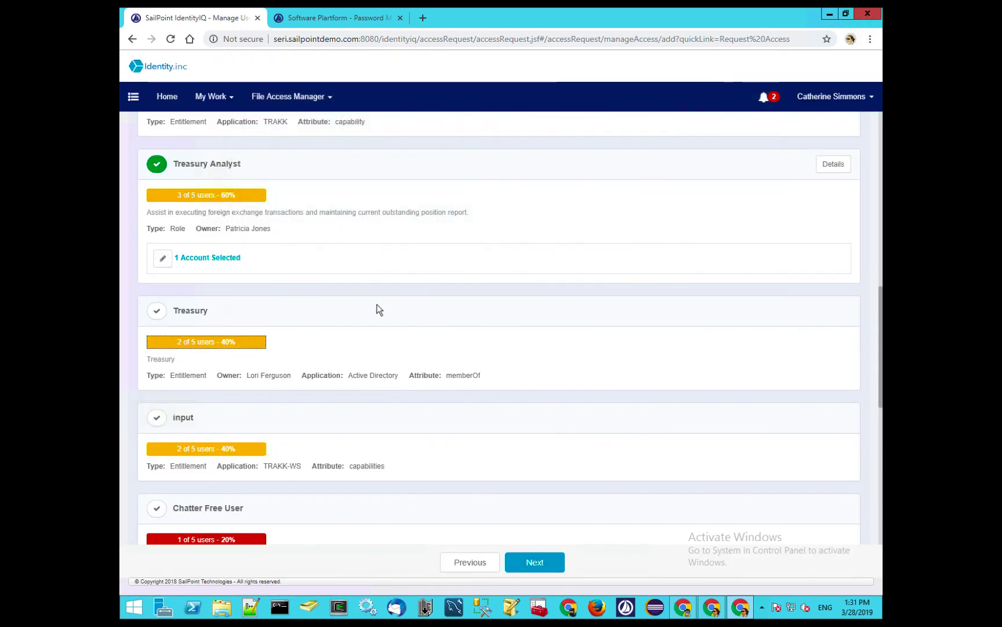
# Add the DataArchive entitlement to the request, assigning it to the employee's administrative Active Directory account
pyautogui.scroll(-2, 348, 382)
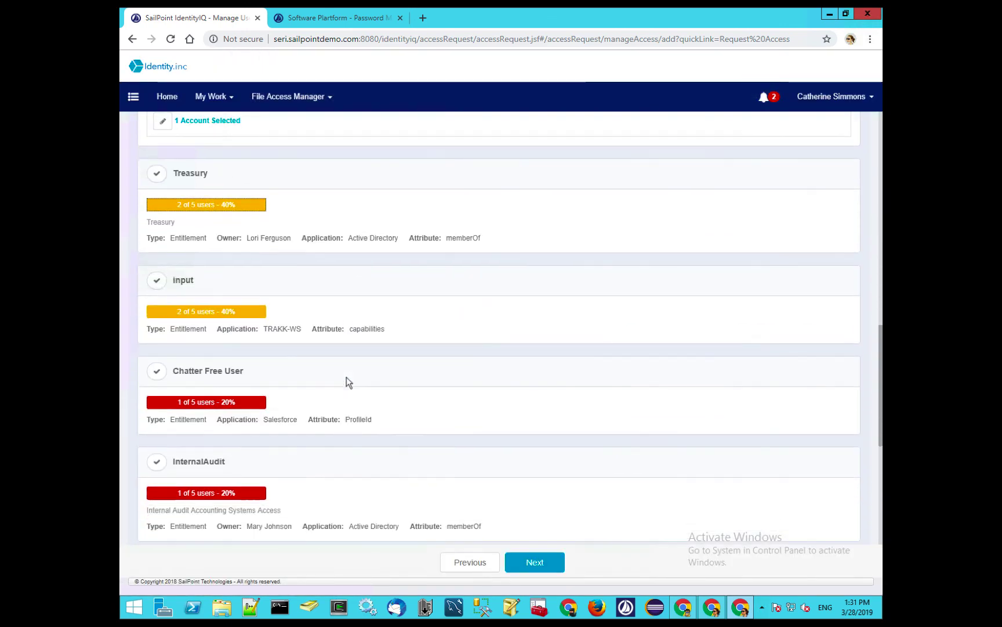
pyautogui.scroll(-3, 348, 381)
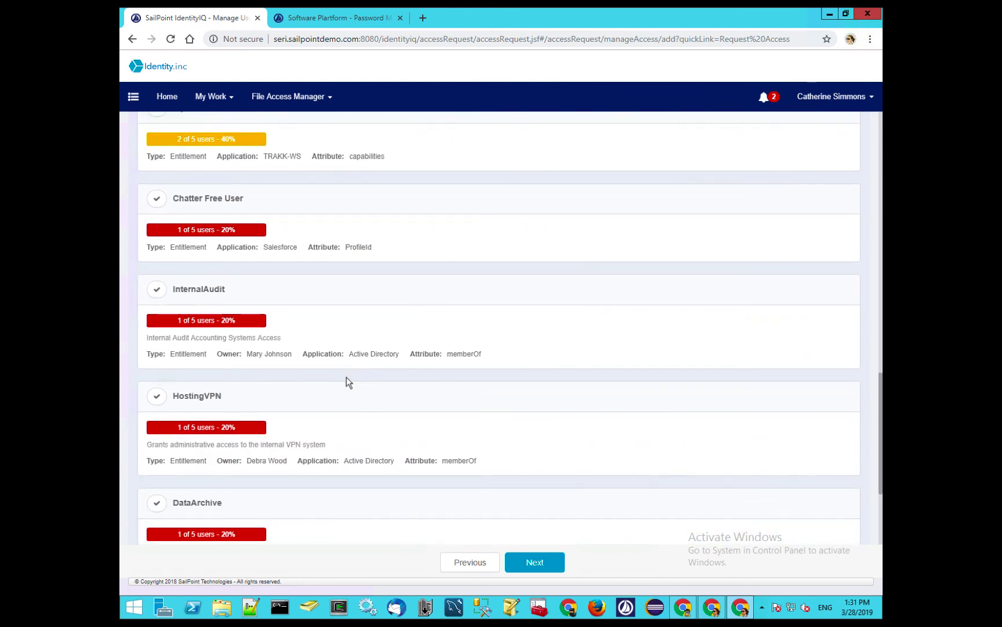
pyautogui.scroll(-3, 346, 382)
pyautogui.click(156, 326)
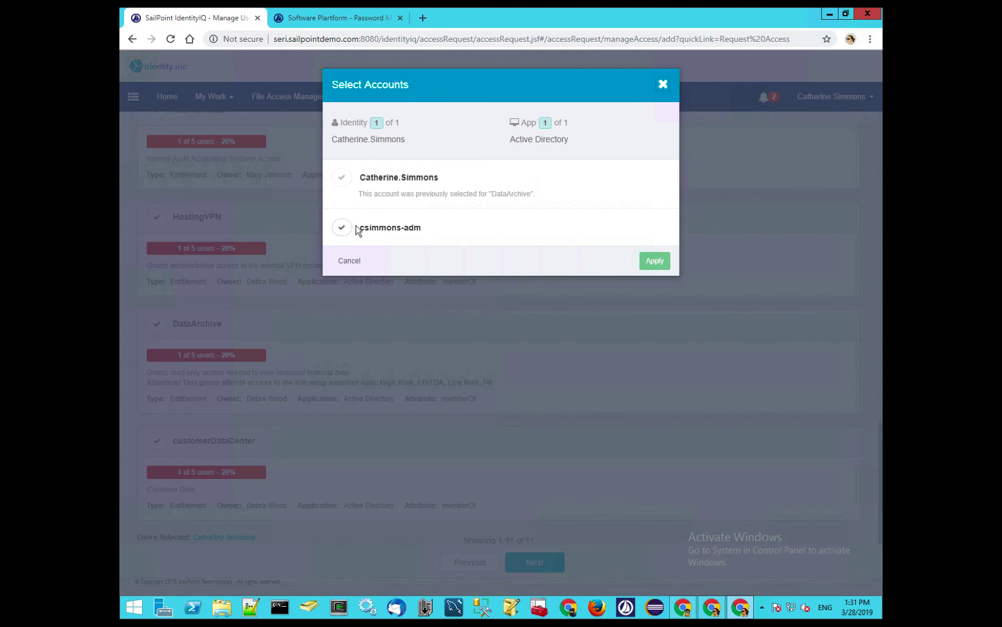
pyautogui.click(341, 227)
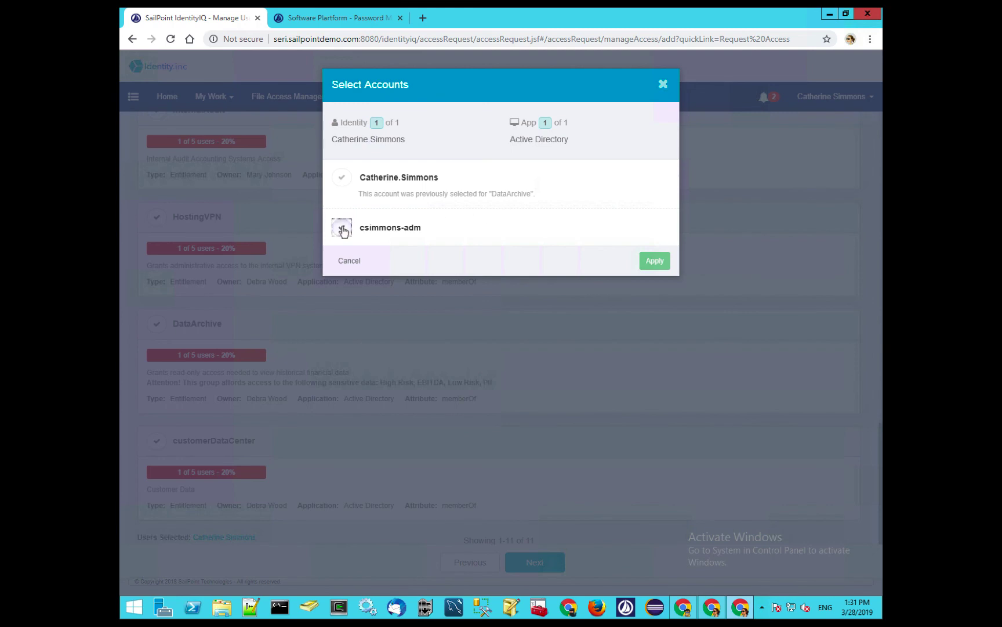
pyautogui.click(655, 262)
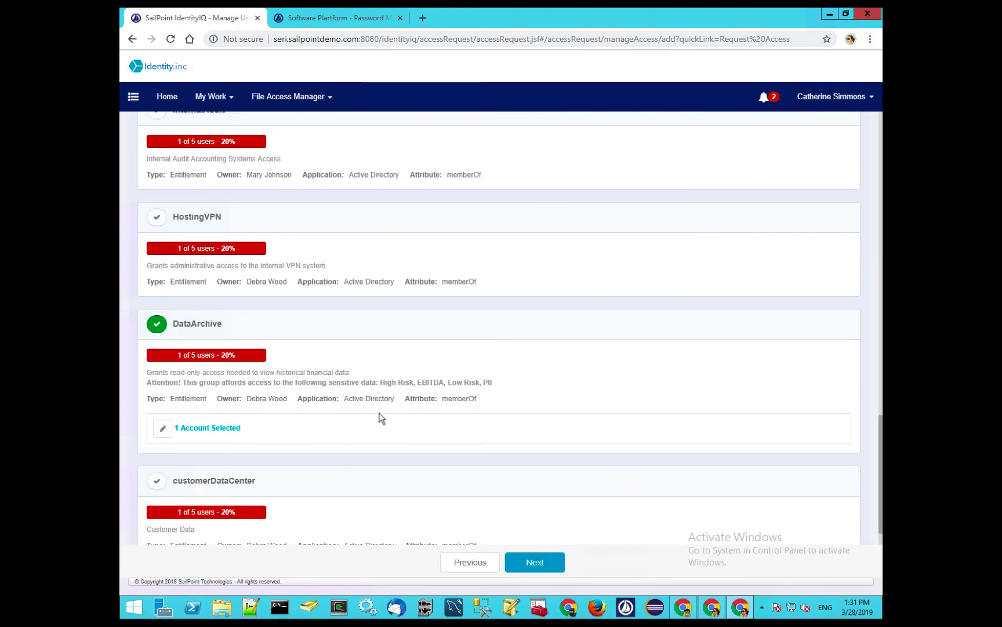
# Switch the access lookup to Search By Keywords and search for "account"
pyautogui.scroll(15, 381, 417)
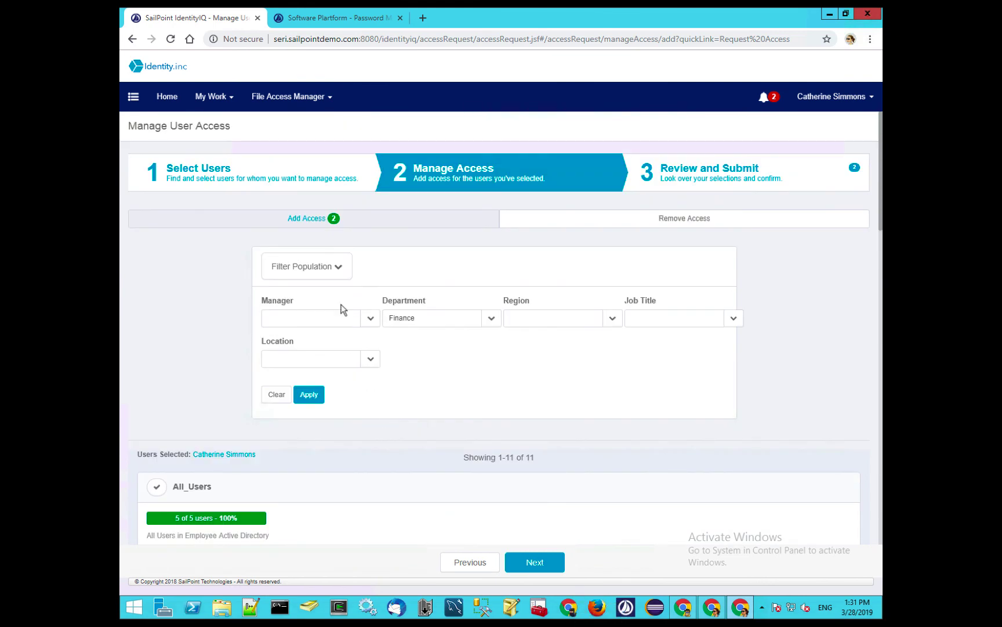
pyautogui.click(333, 267)
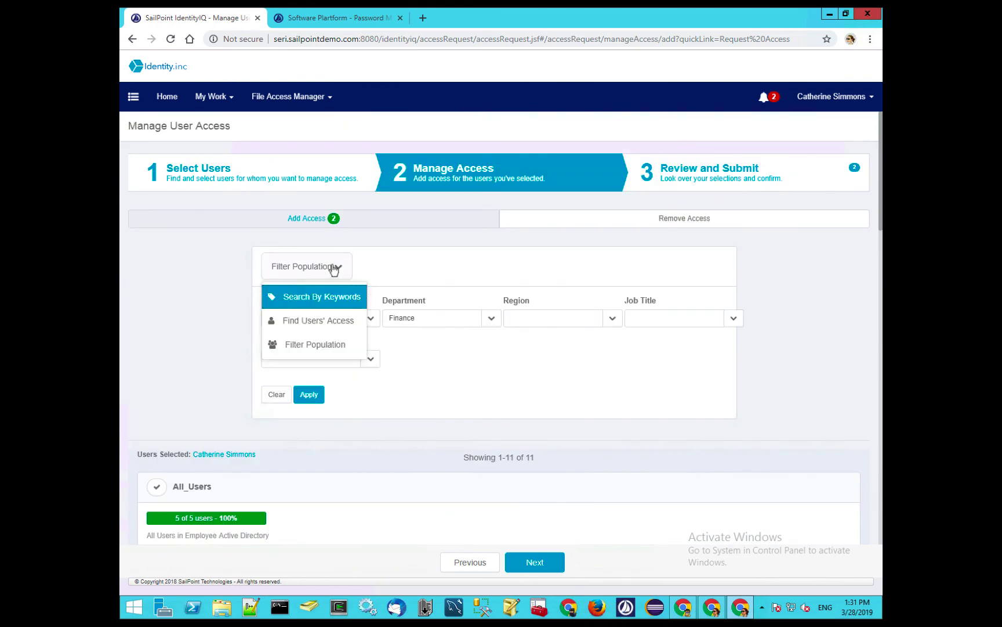
pyautogui.click(315, 297)
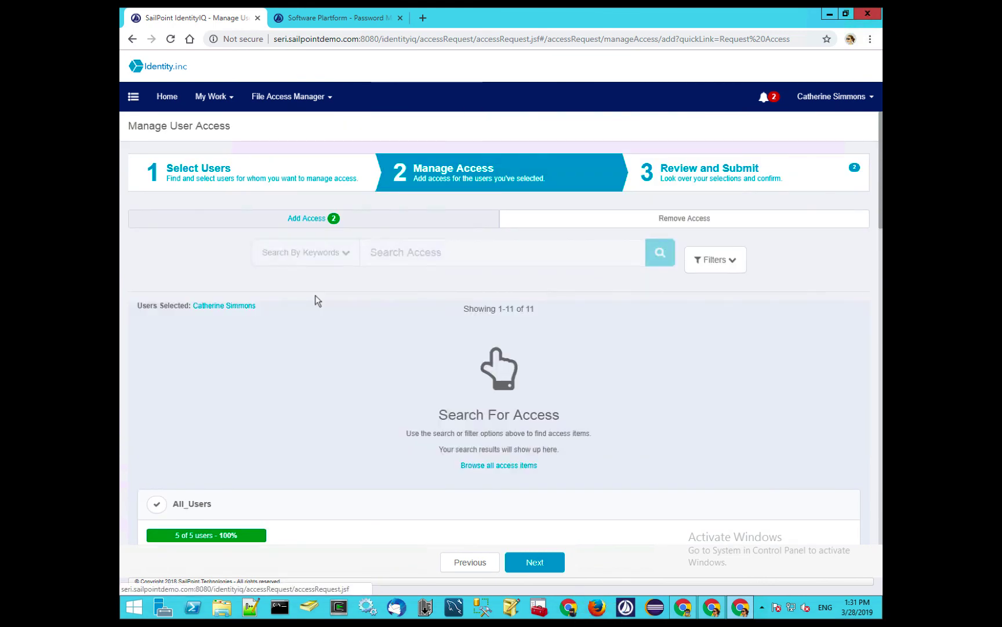
pyautogui.click(397, 257)
pyautogui.click(401, 336)
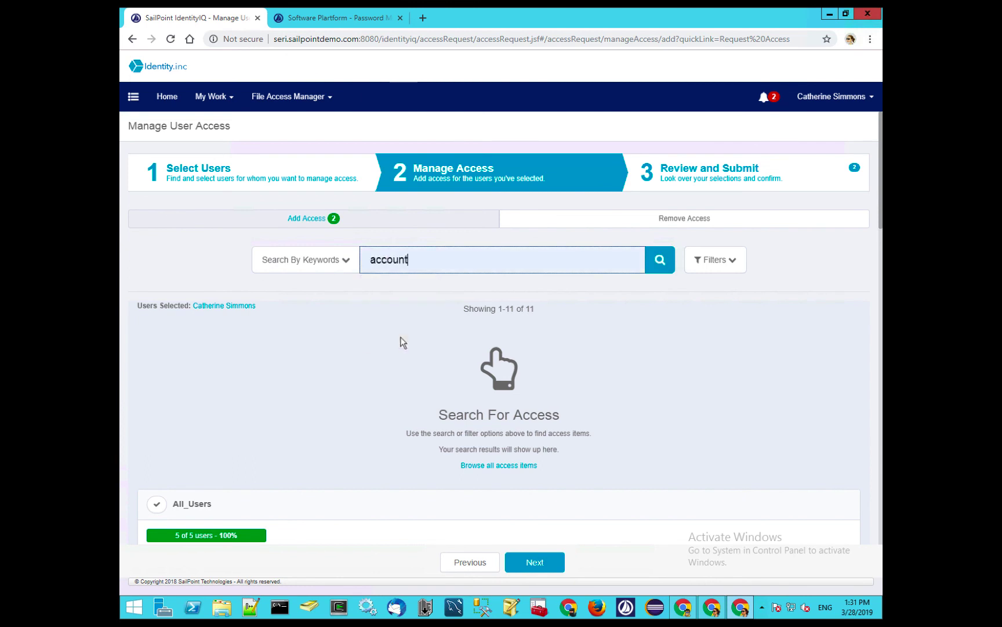
pyautogui.click(663, 262)
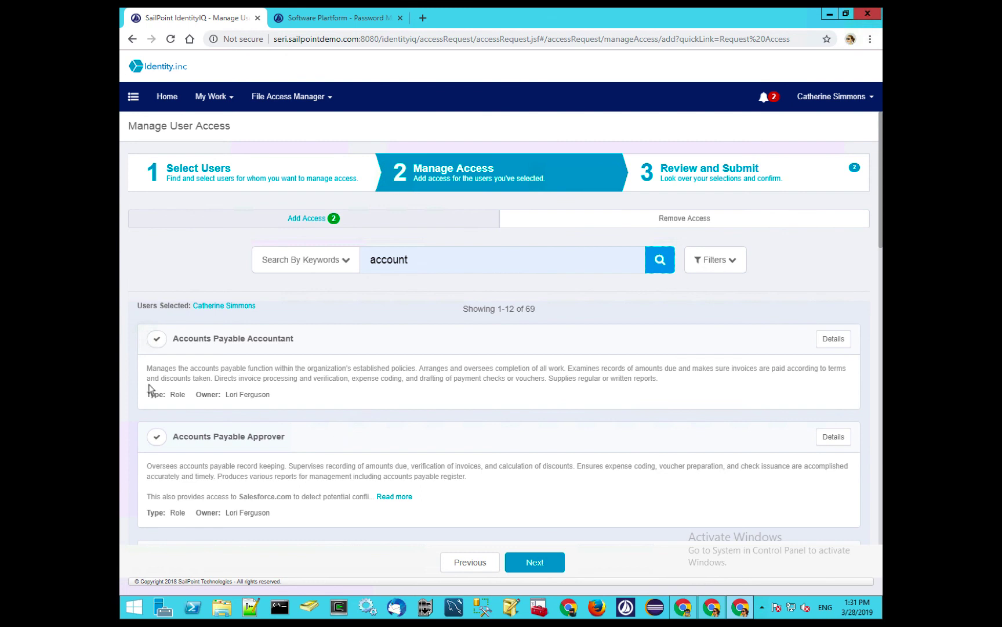
# Add the Accounts Payable Accountant role to the request for the employee's regular Active Directory account
pyautogui.click(156, 339)
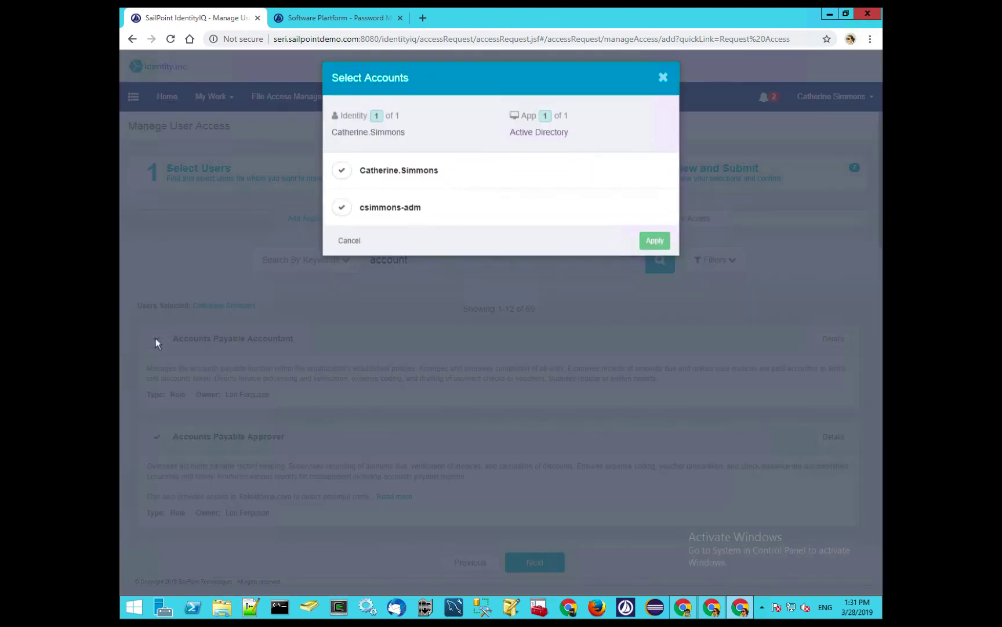
pyautogui.click(343, 178)
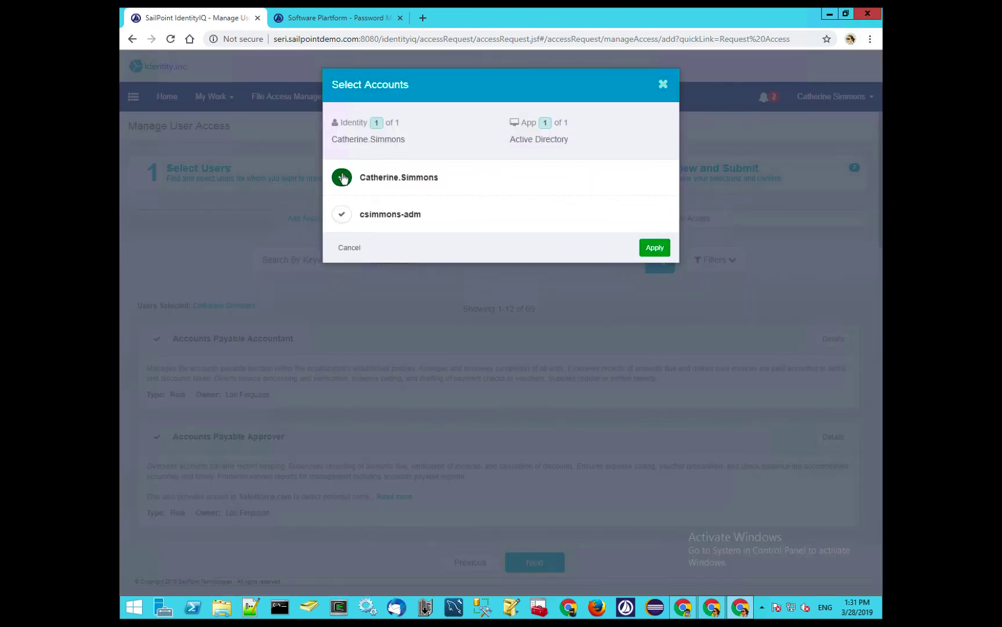
pyautogui.click(655, 247)
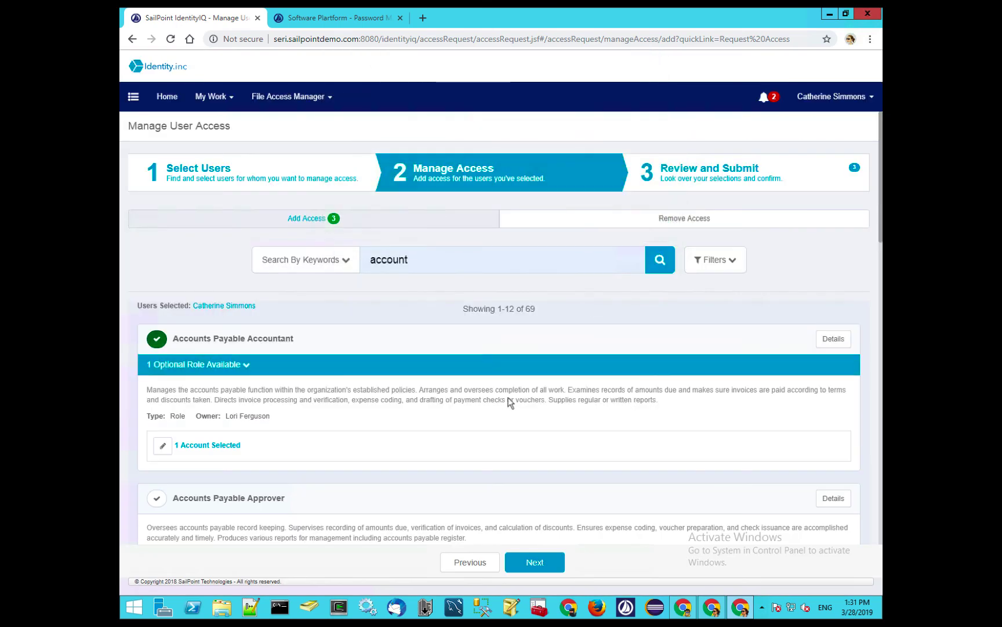
# Try to add the optional Accounts Payable Access role under Accounts Payable Accountant, and proceed to Review and Submit
pyautogui.click(243, 369)
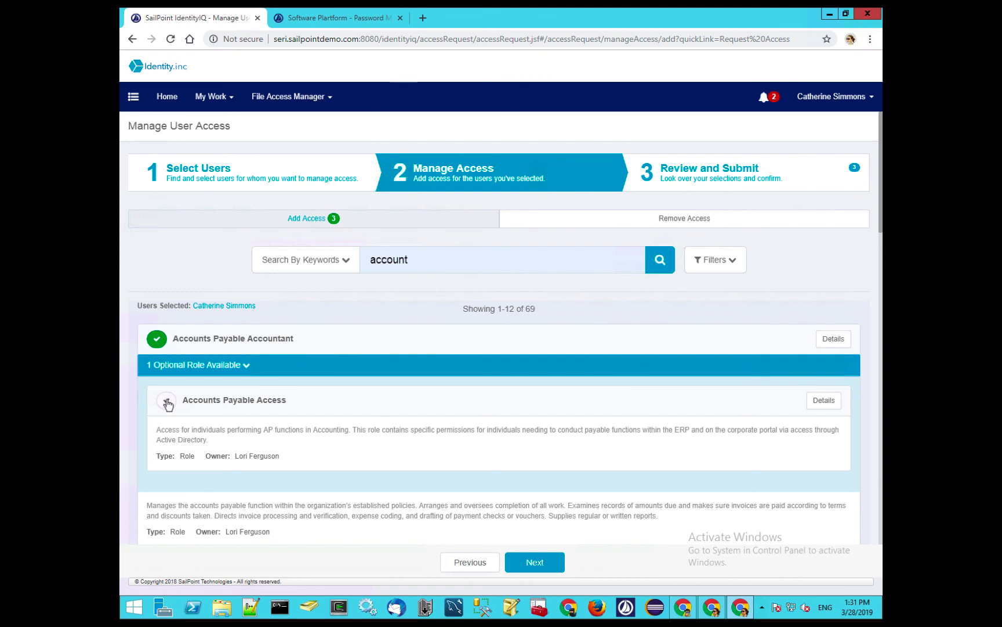
pyautogui.click(167, 402)
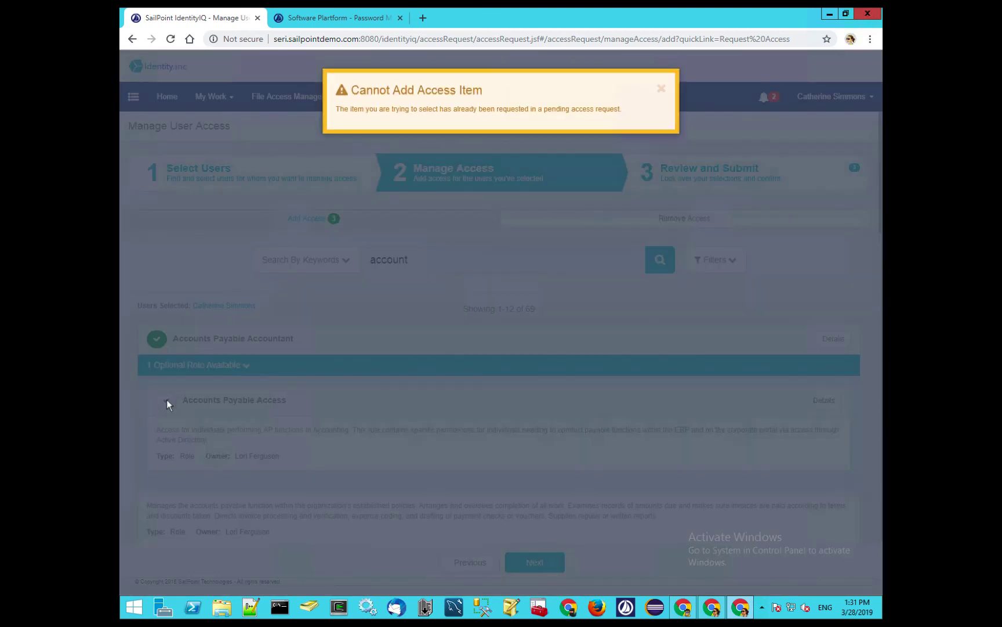
pyautogui.click(661, 88)
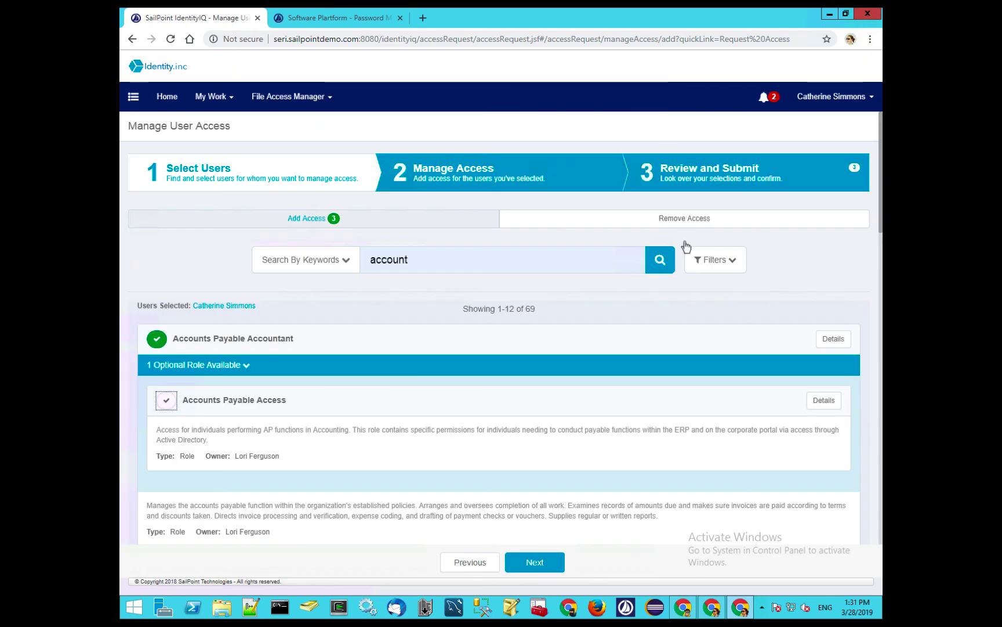
pyautogui.click(720, 181)
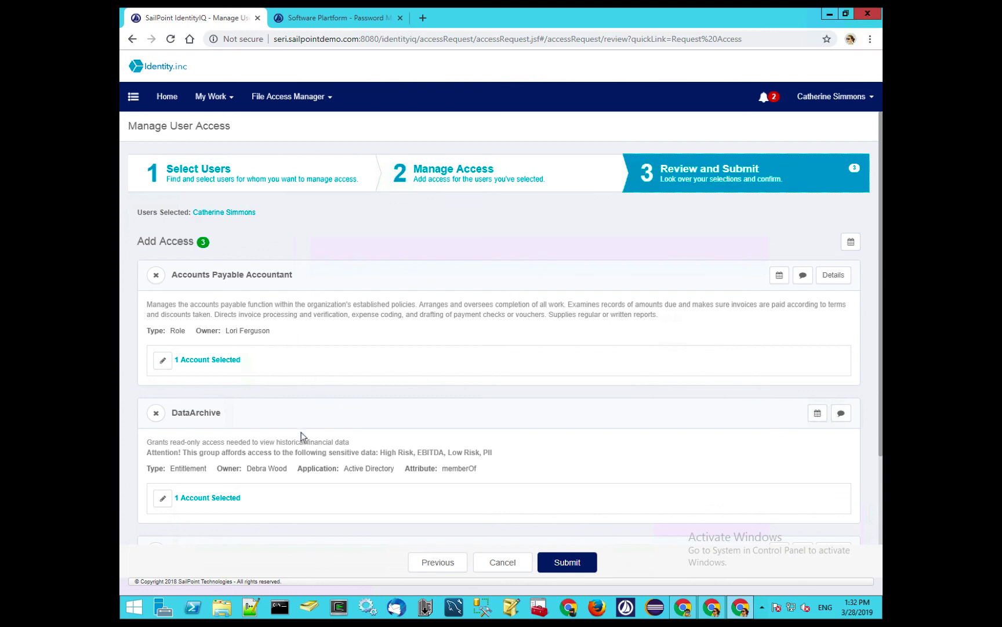
# Review the requested access items, and view the comment and sunrise/sunset date options for Accounts Payable Accountant without saving anything
pyautogui.scroll(-2, 303, 459)
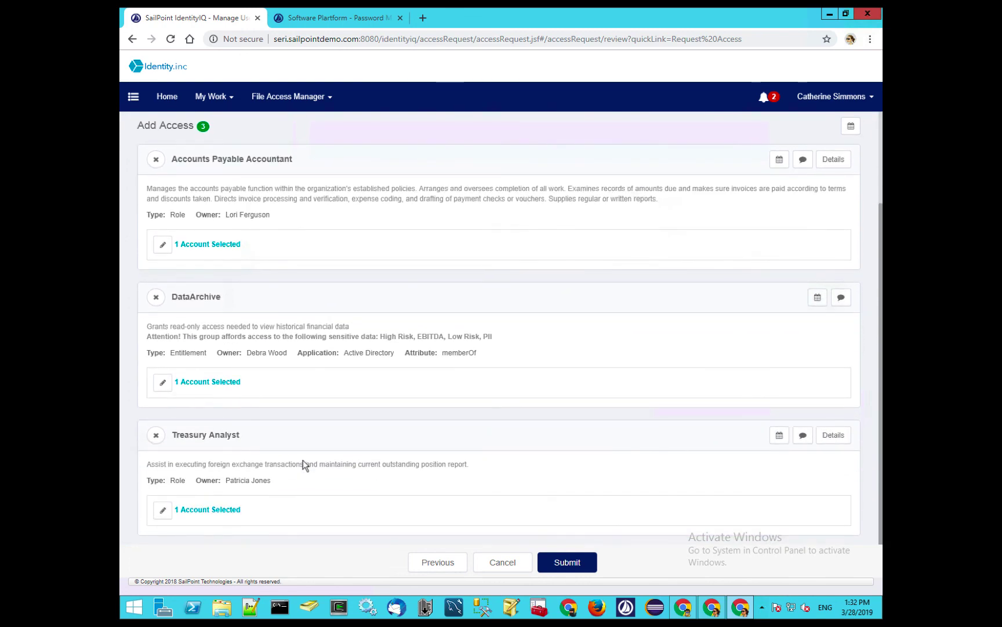
pyautogui.scroll(2, 302, 460)
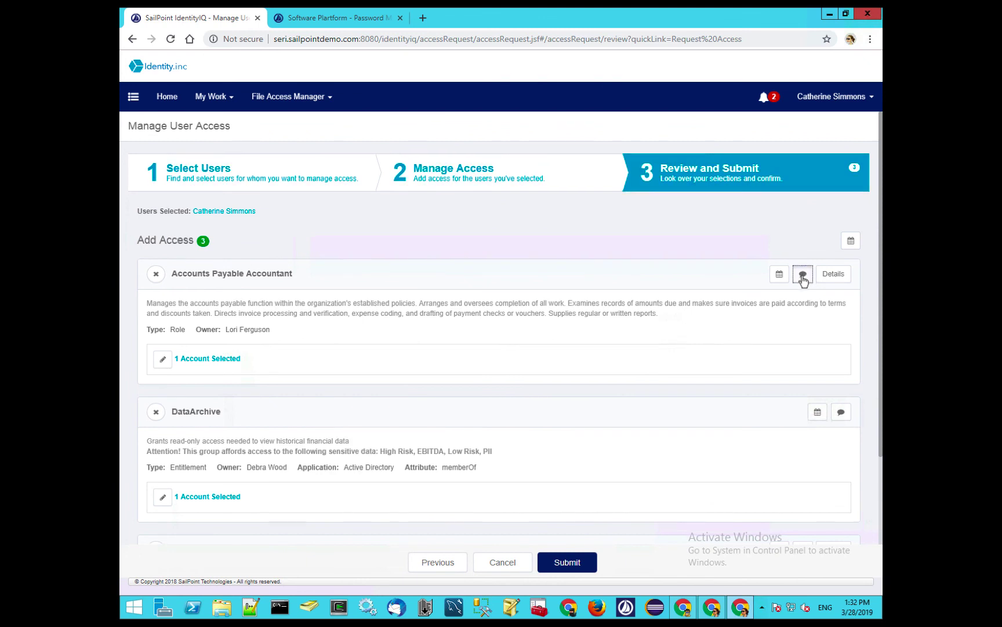
pyautogui.click(803, 278)
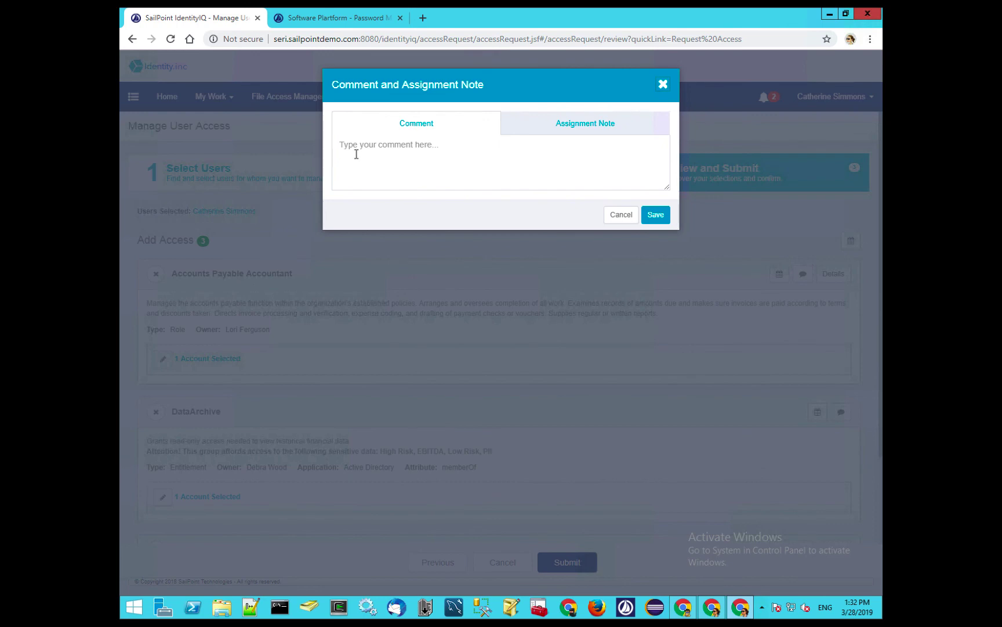
pyautogui.click(616, 218)
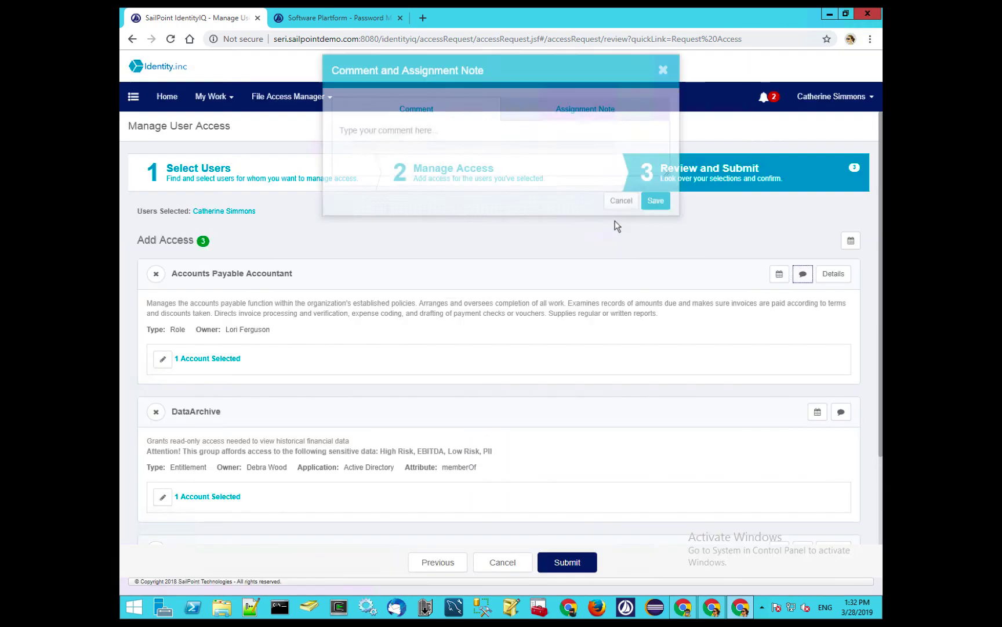
pyautogui.click(779, 274)
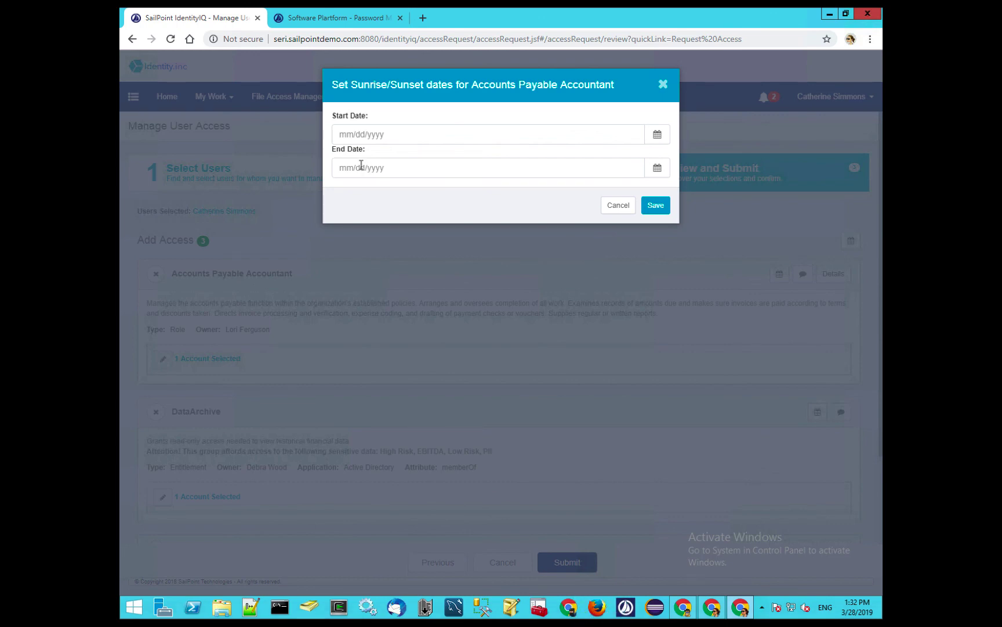
pyautogui.click(618, 207)
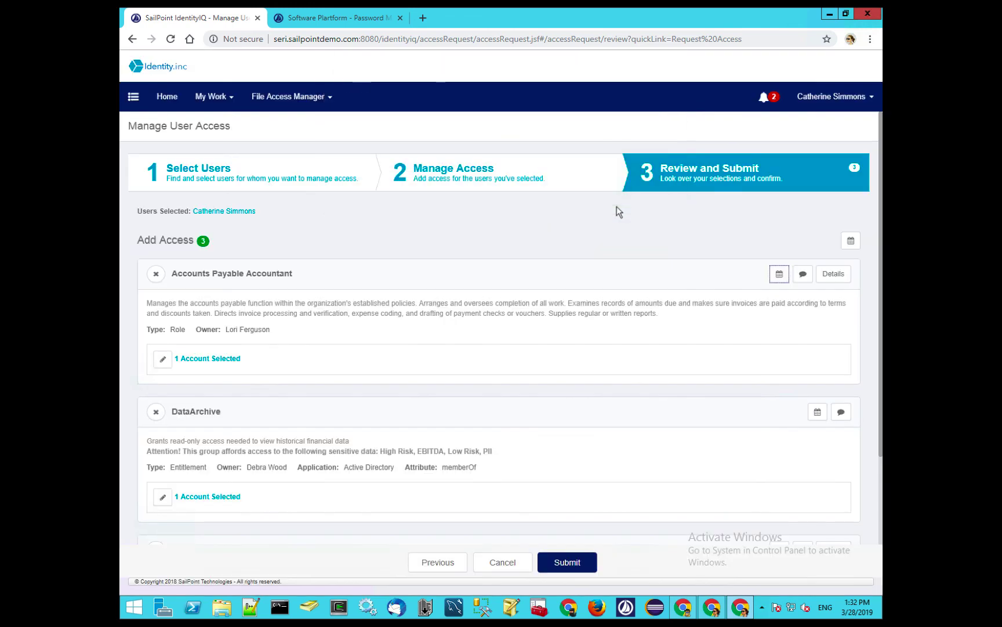
# Submit the access request for Accounts Payable Accountant, DataArchive and Treasury Analyst
pyautogui.scroll(-2, 781, 359)
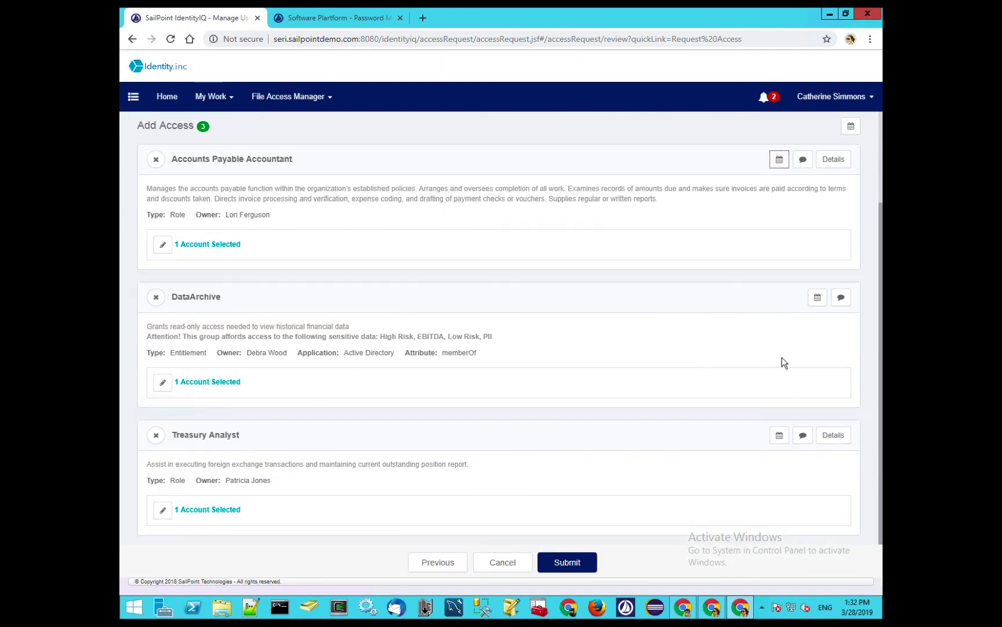
pyautogui.click(567, 562)
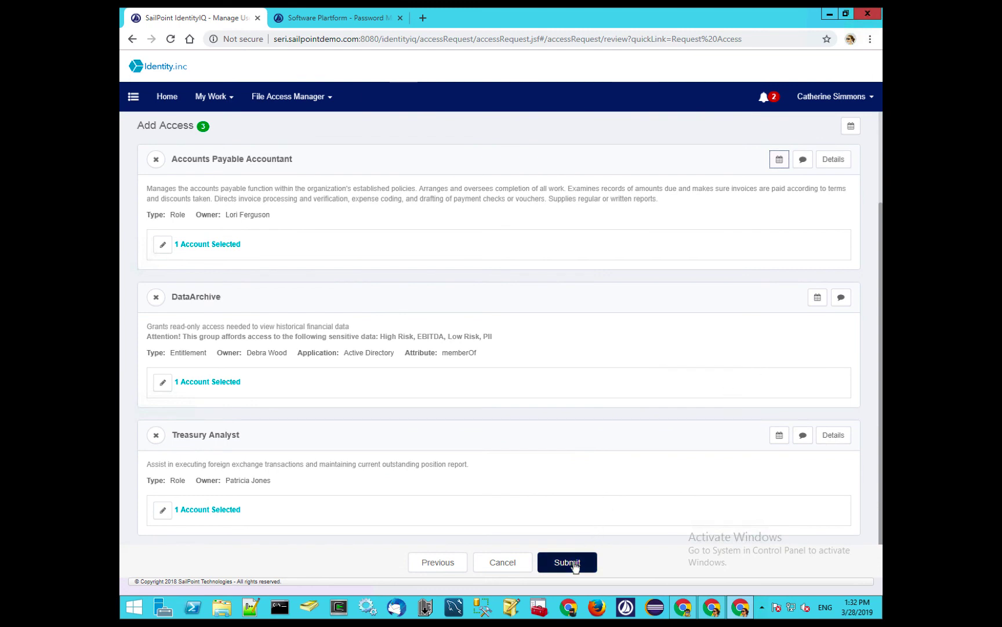